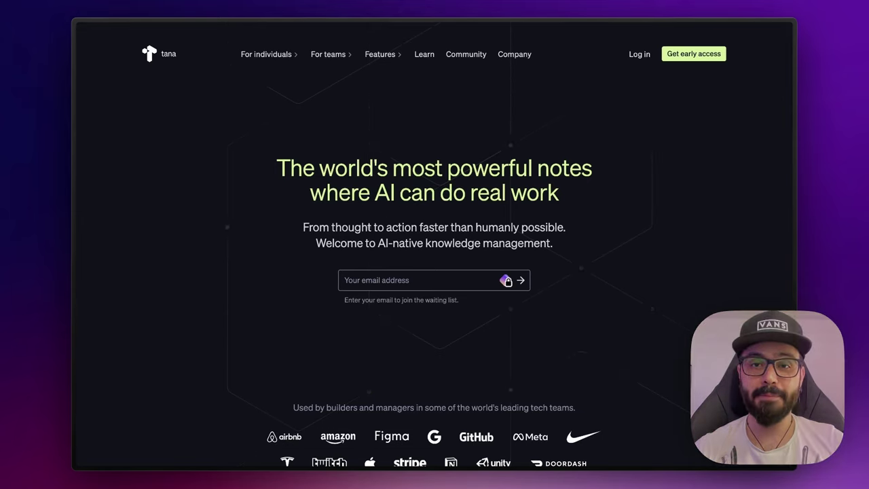
- Examine the Outline editor feature page on the Tana website, including its outline demos and the section on restructuring information
mouse_move(391, 59)
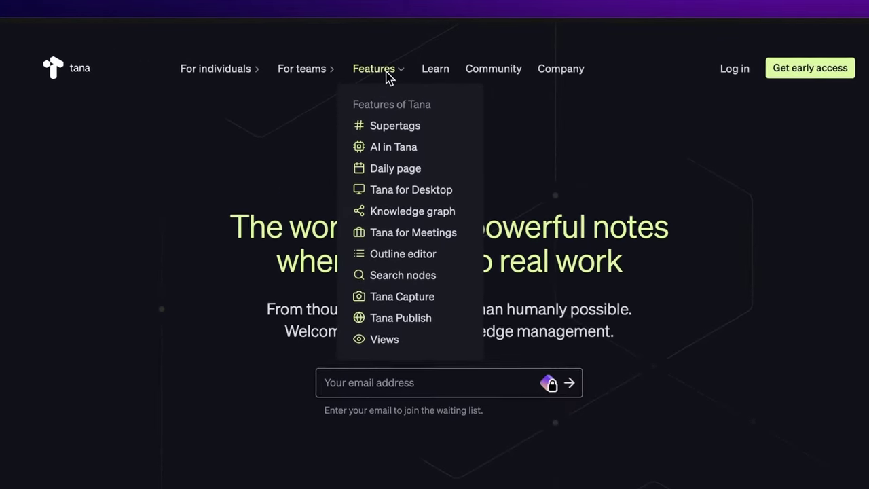
click(404, 257)
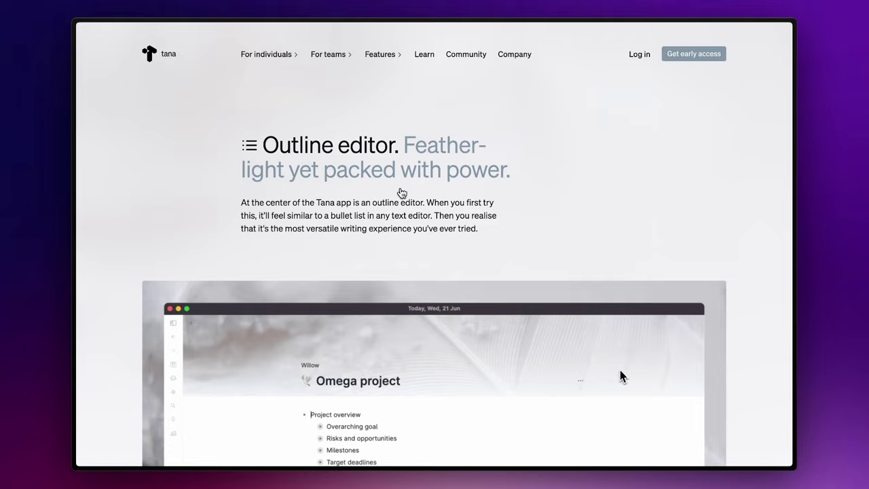
scroll(434, 305, down, 3)
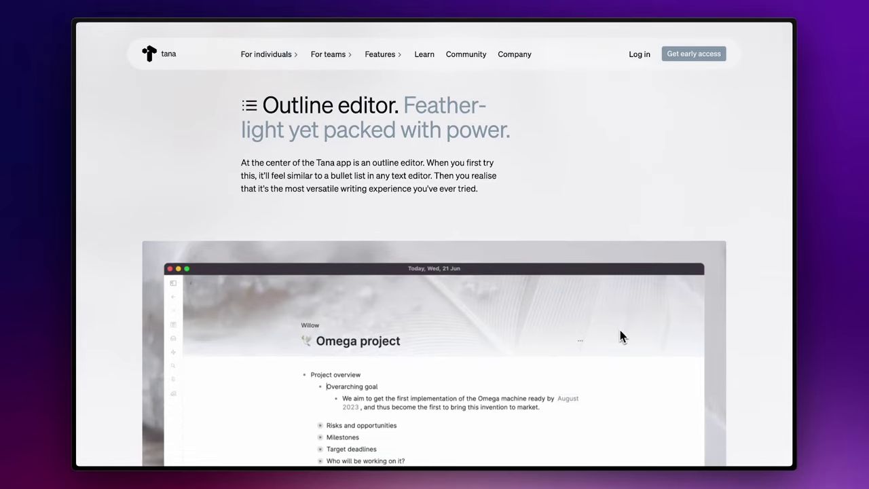
scroll(434, 306, down, 3)
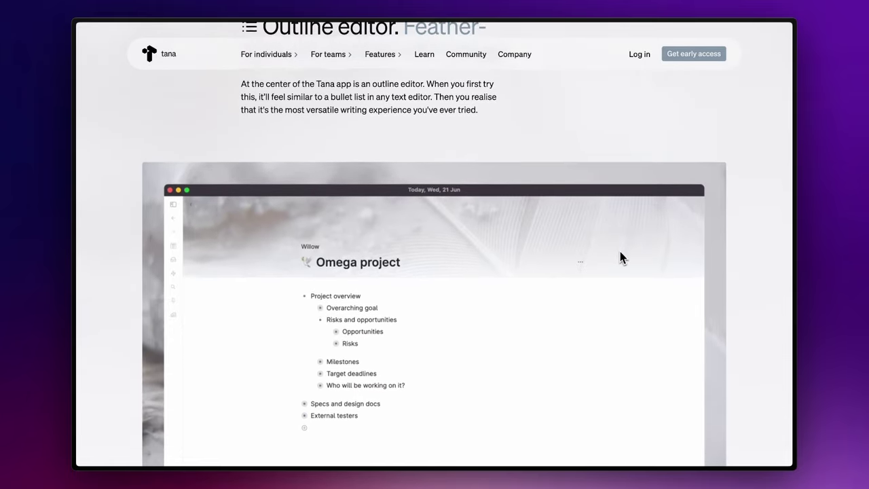
scroll(435, 305, down, 3)
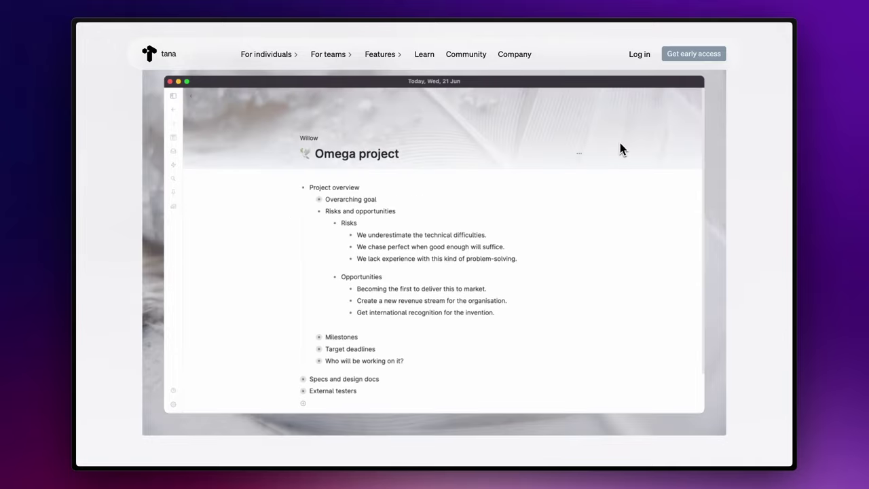
scroll(620, 149, down, 2)
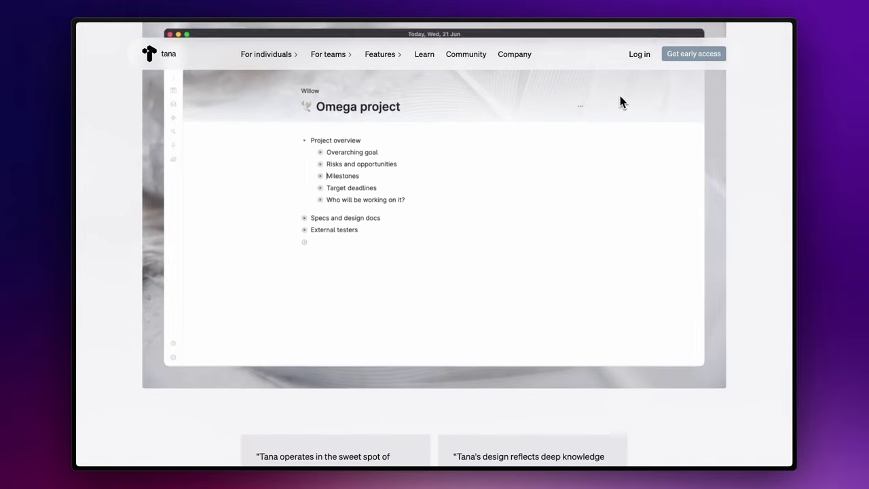
scroll(619, 80, down, 2)
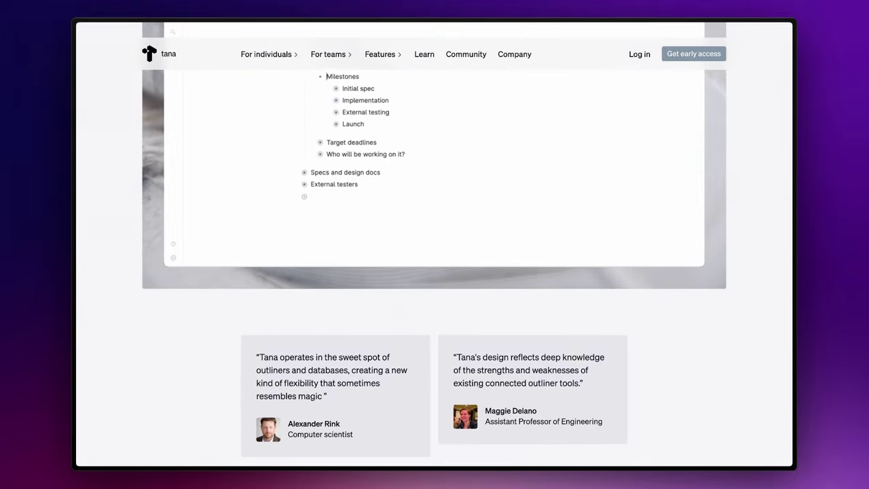
scroll(401, 61, down, 1)
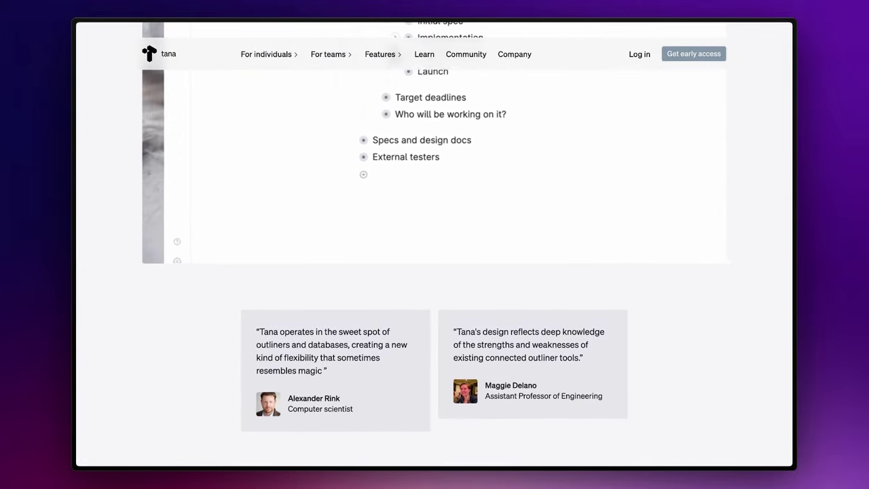
scroll(392, 28, down, 4)
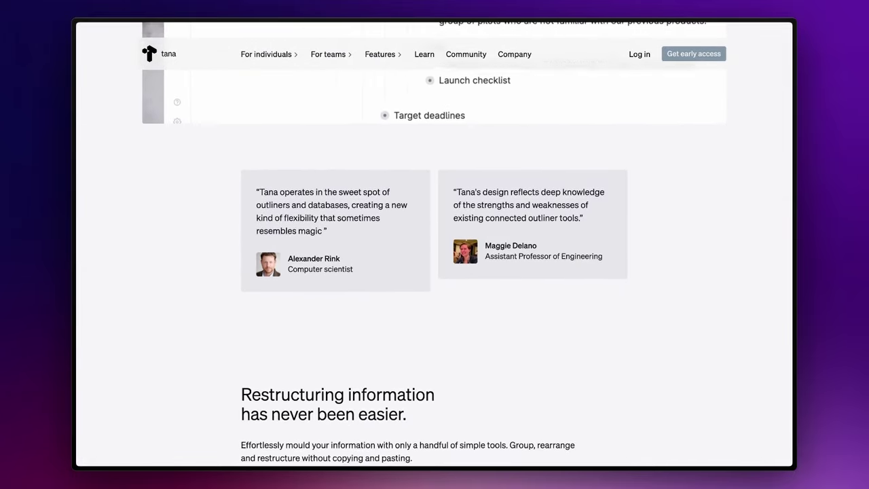
scroll(402, 193, down, 5)
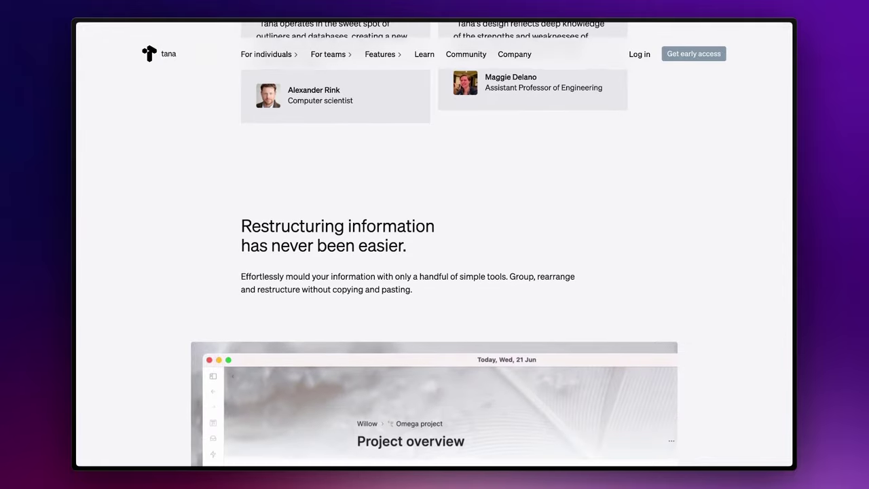
scroll(402, 193, down, 6)
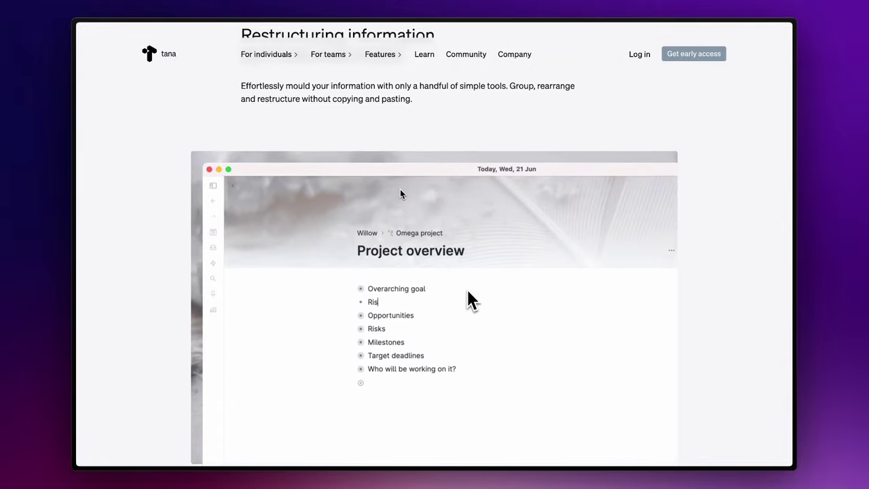
scroll(400, 194, down, 2)
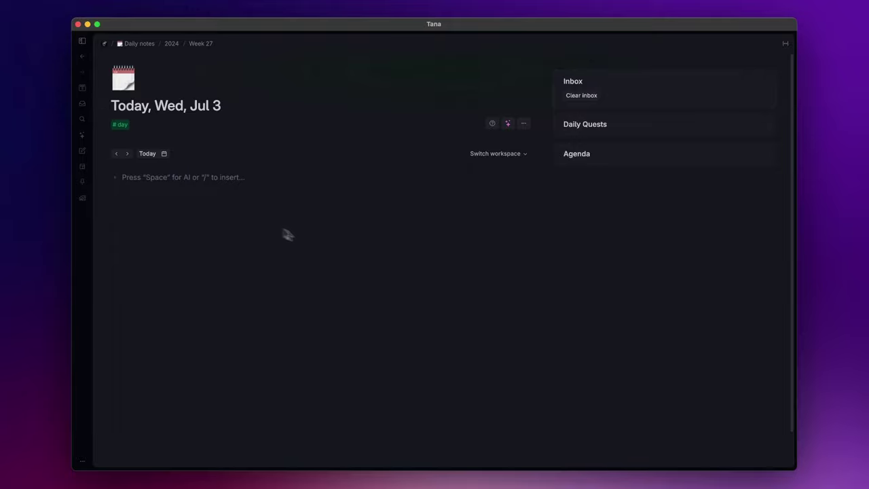
- In the Tana app, add "This is your daily page" to today's page with the nested line "Here you can jot down:"
text(This is your)
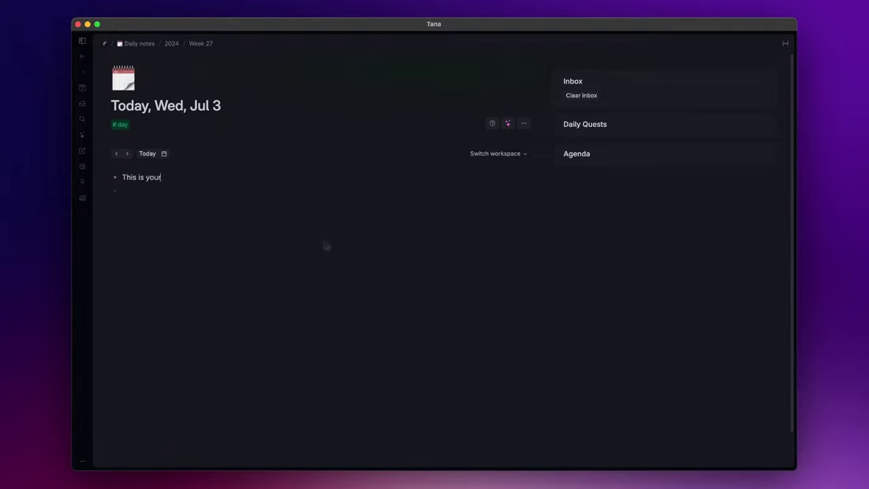
text( daily page )
text(Here you can jot)
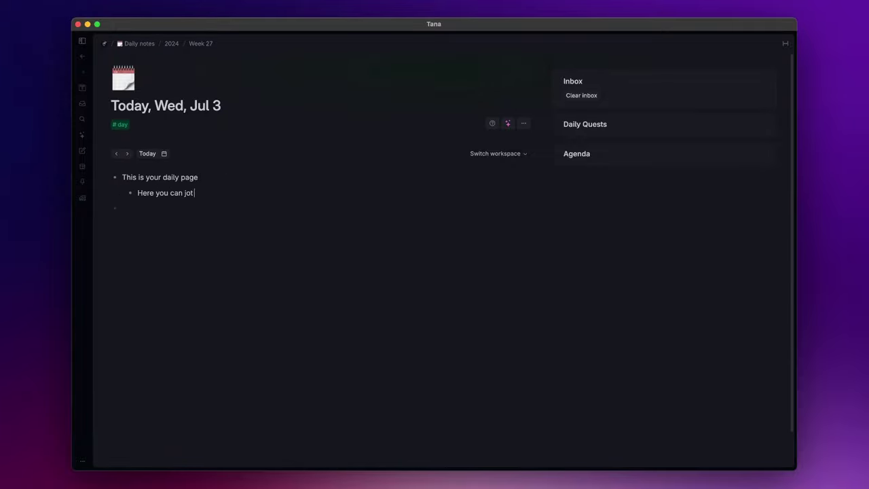
text( down:)
- List "Ideas", "Tasks" and "and more..." nested under "Here you can jot down:", and start an empty top-level bullet below
key(Return)
text(Ideas)
key(Return)
text(Tasks)
key(Return)
text(and mo)
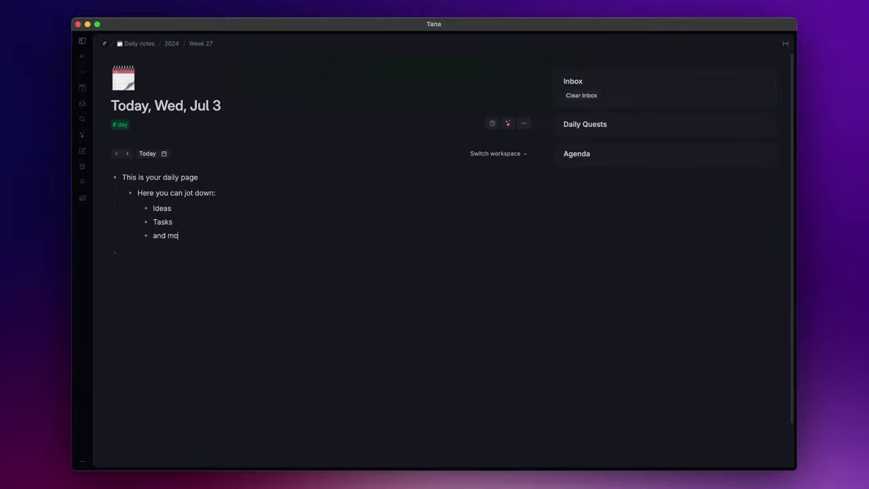
text(re...)
key(Return)
key(shift+Tab)
key(shift+Tab)
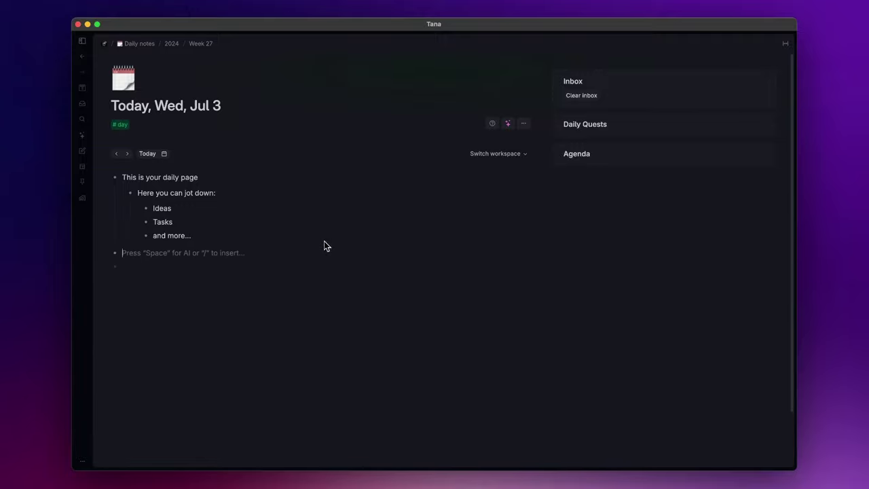
- Quick-add a note to Today saying "Today I met with" and the person's full name, tagging the name with a new #people supertag
key(super+e)
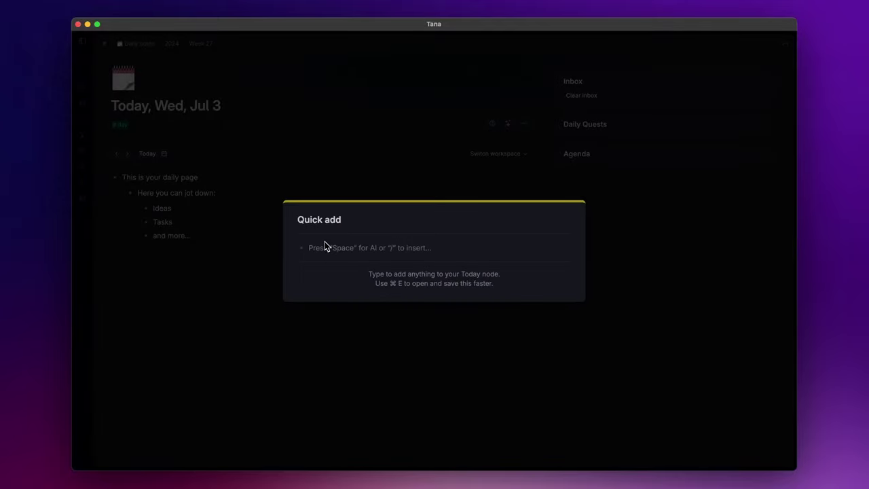
text(Today I met with John Smith)
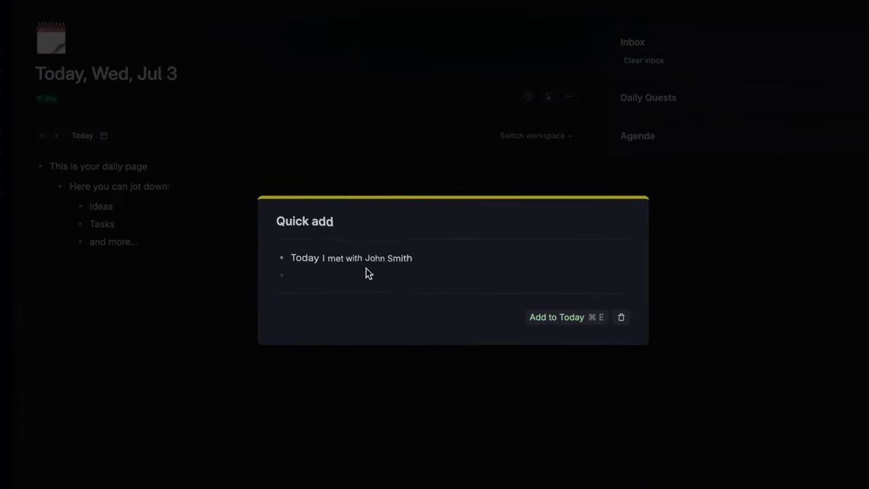
drag(365, 258, 413, 254)
click(339, 239)
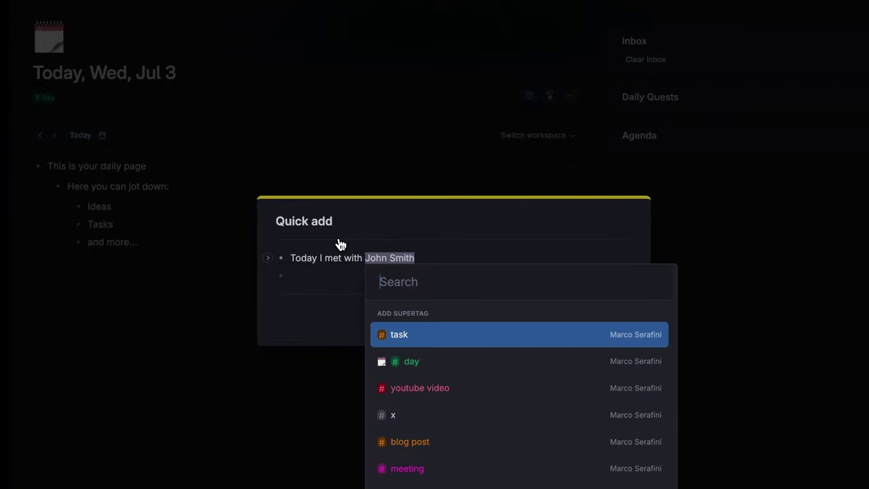
text(people)
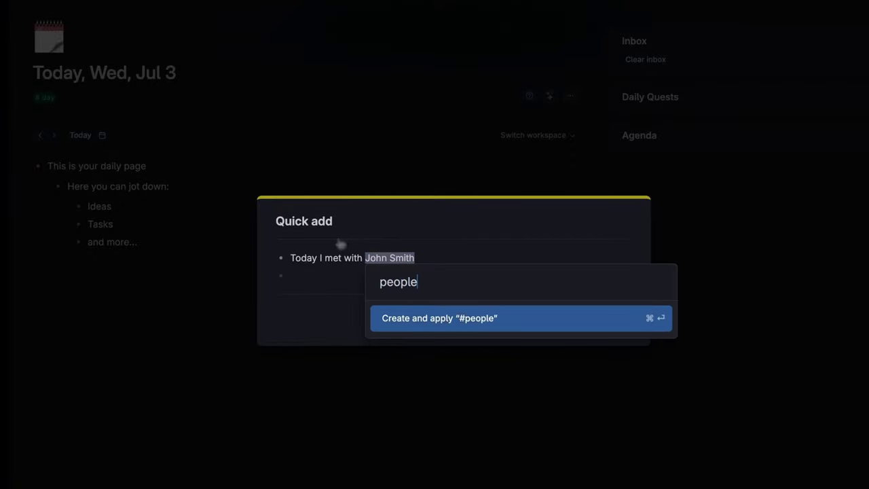
key(Return)
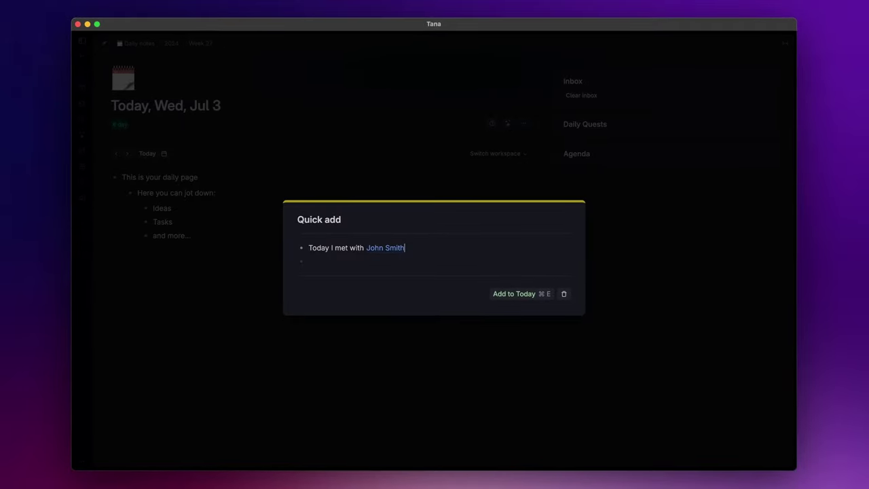
key(super+e)
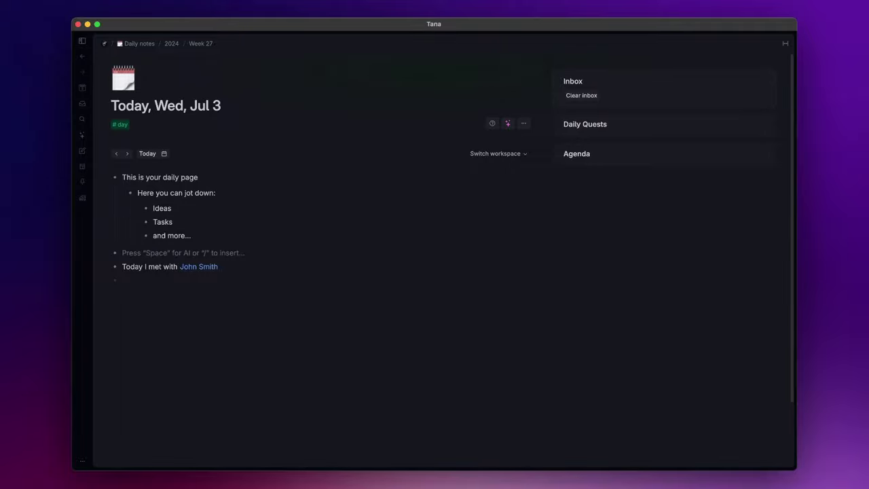
- On the linked person's page, dismiss the field suggestions and open the configuration of the #people supertag
click(201, 267)
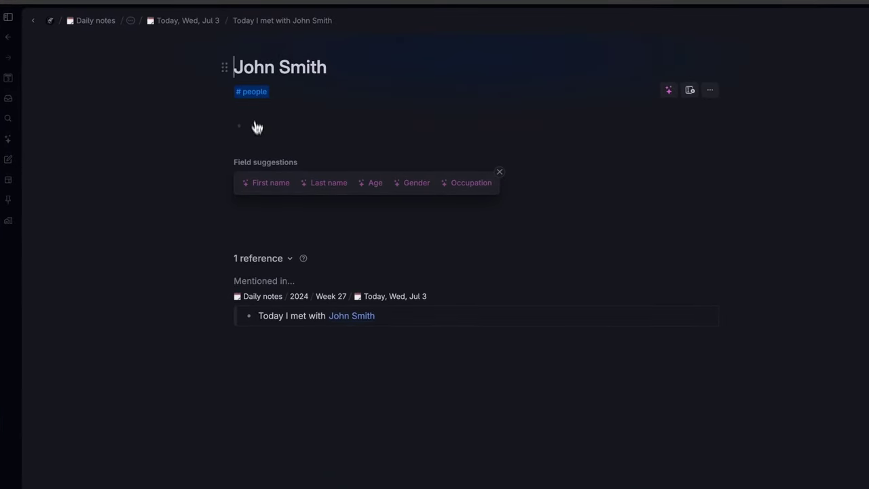
click(500, 172)
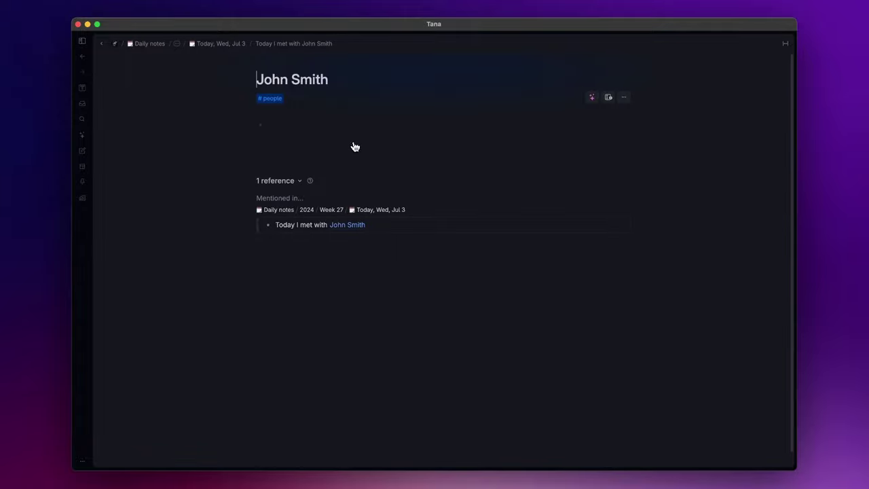
click(275, 98)
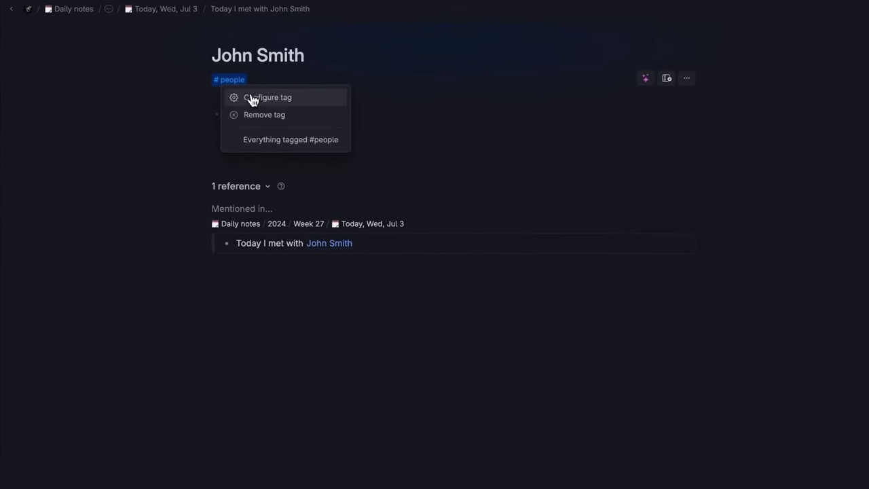
click(251, 100)
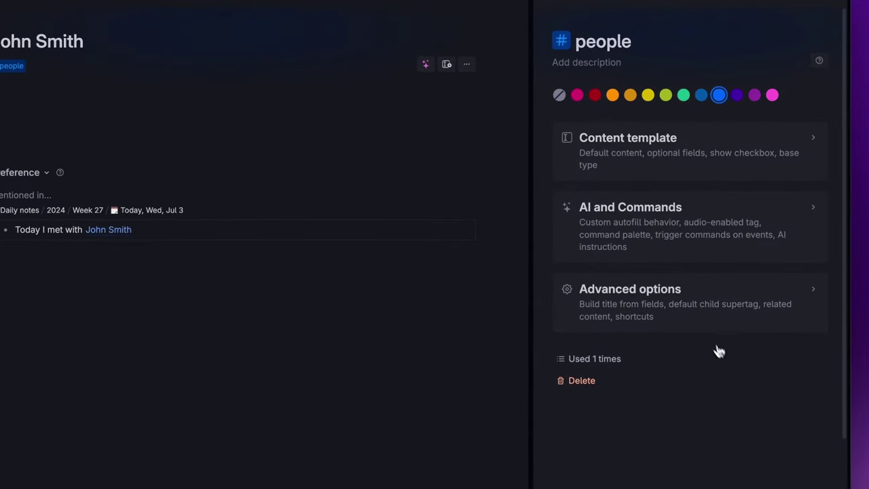
- Add an Email field to the default content in the #people supertag's content template
click(715, 173)
click(653, 243)
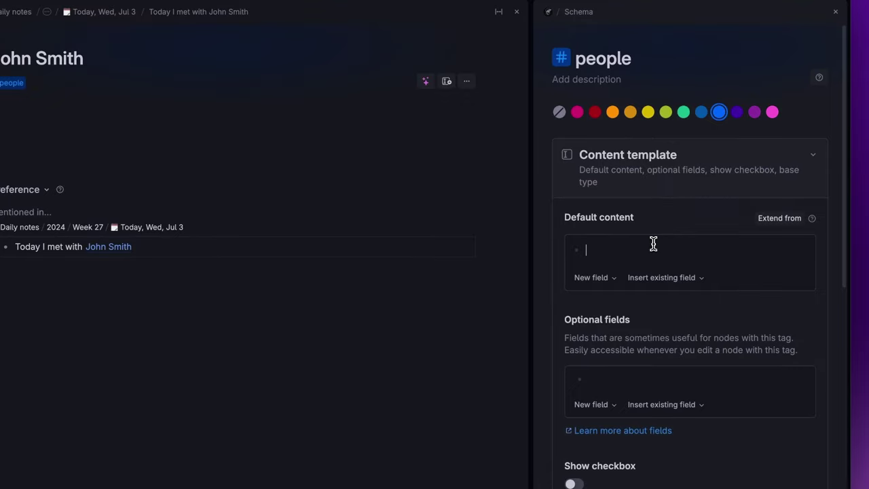
scroll(653, 243, down, 3)
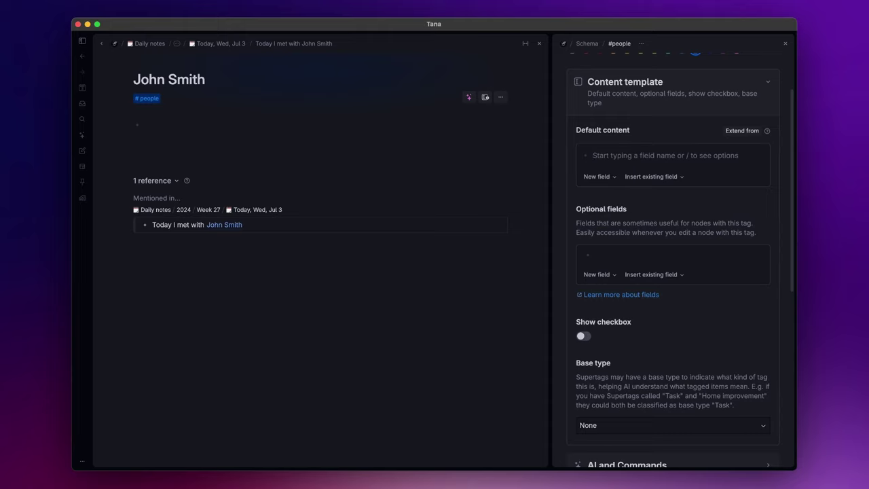
text(>)
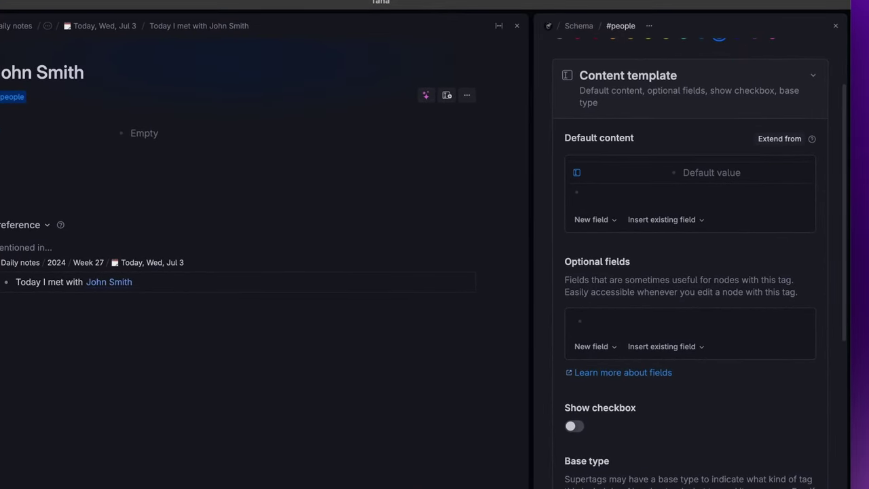
text(Email)
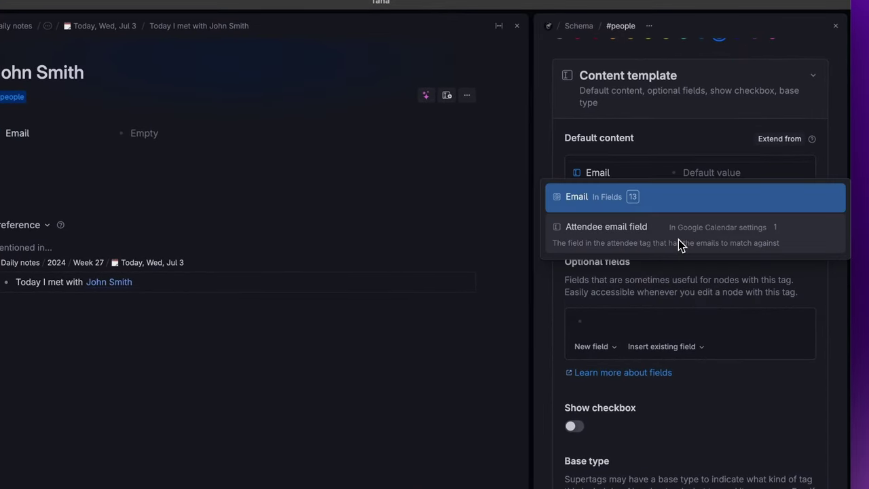
key(Return)
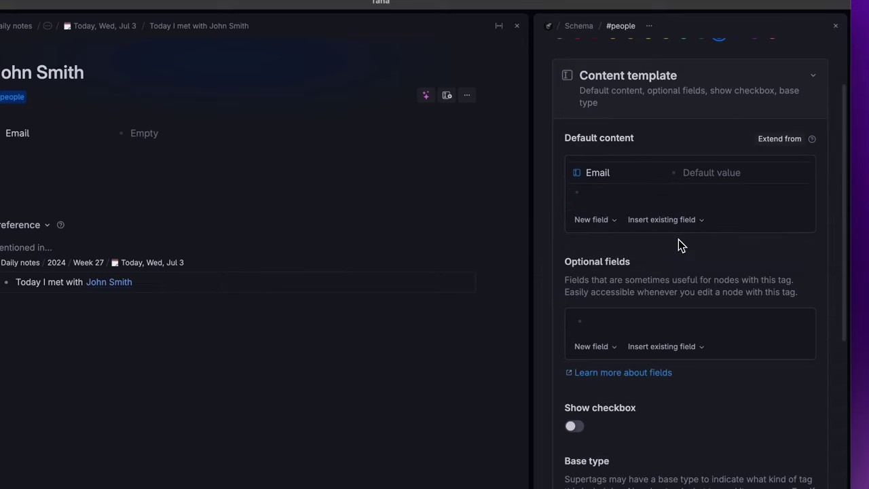
- Add a Phone field below Email in the #people supertag's default content
text(>)
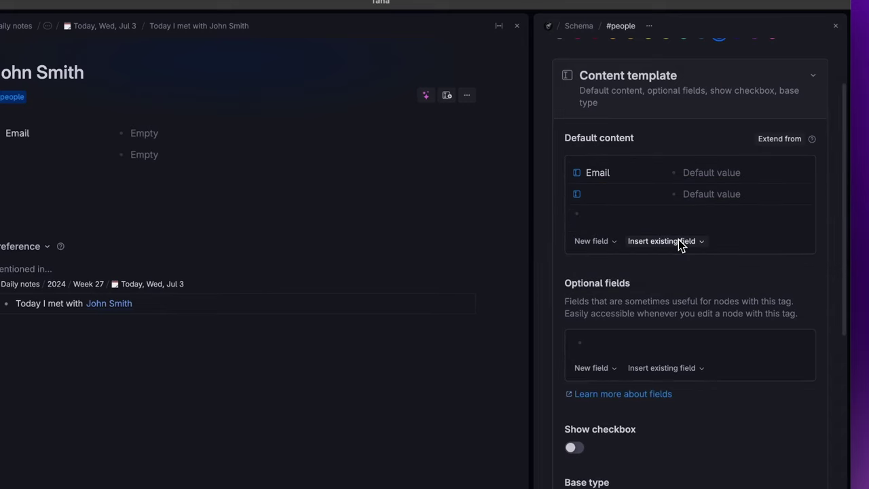
text(Phone)
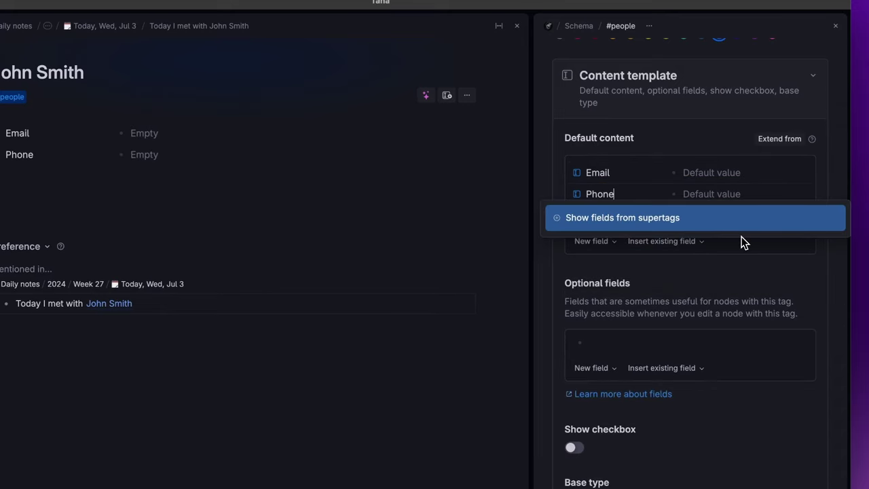
key(Return)
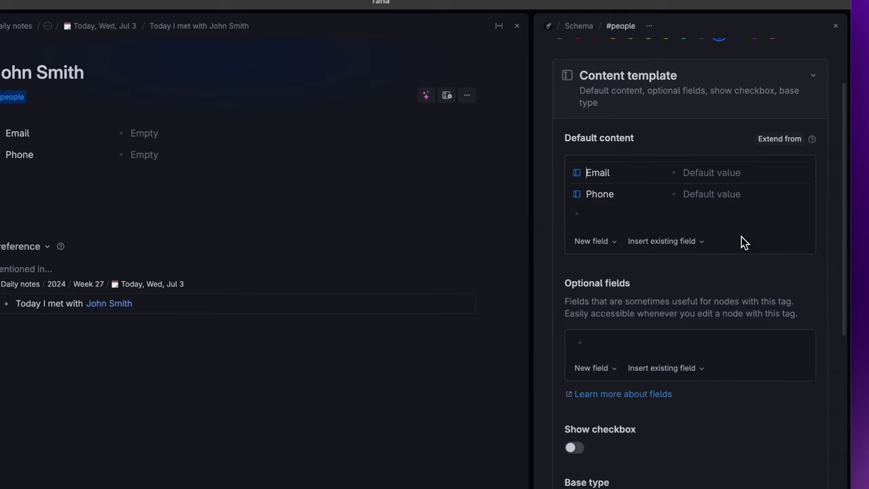
- Add a Last contact field below Phone in the #people supertag's default content
text(>)
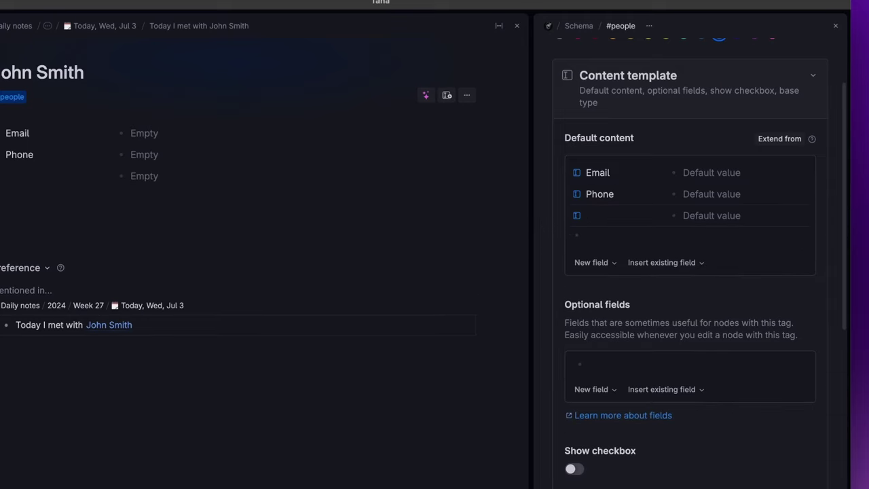
text(Last contact)
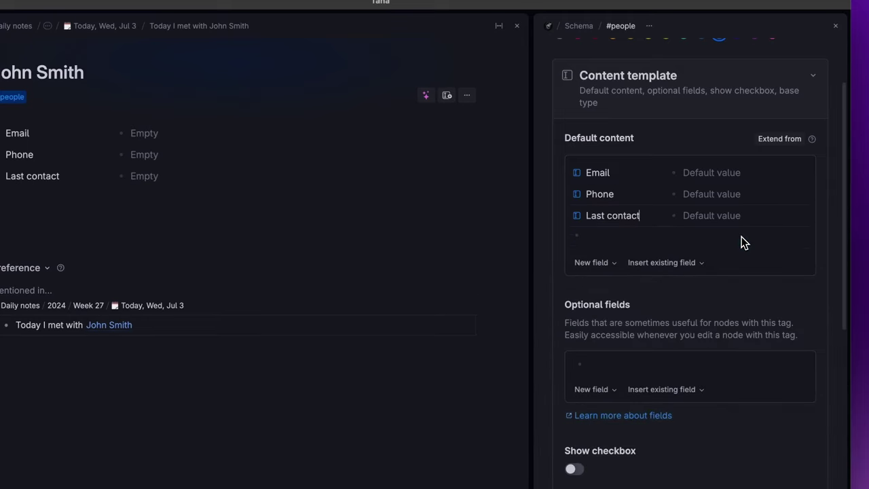
key(Down)
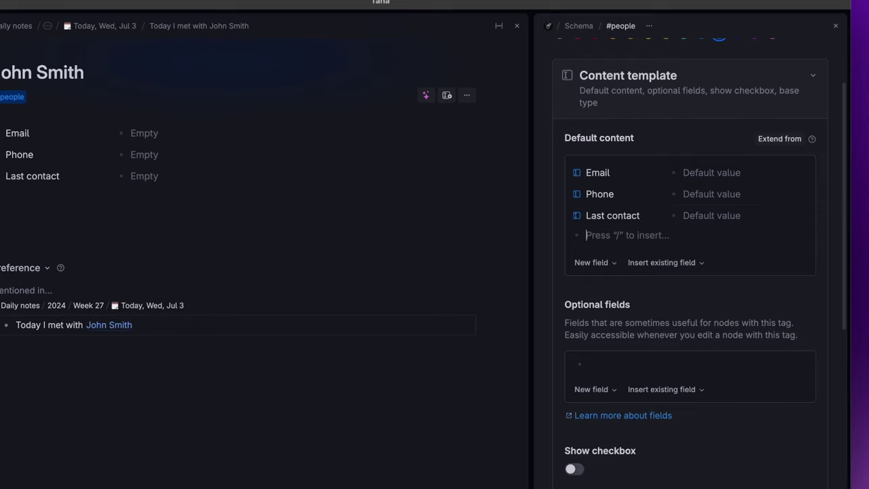
- Set the Email field's type to E-Mail and close its configuration
click(582, 178)
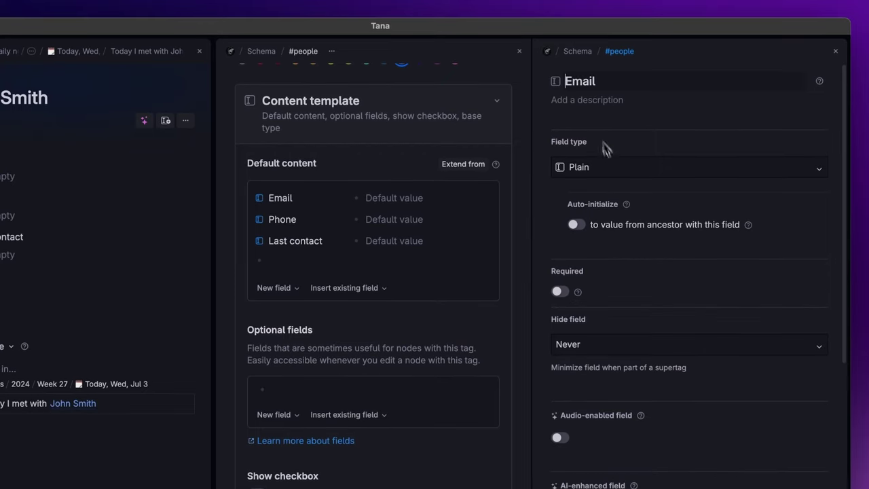
click(670, 169)
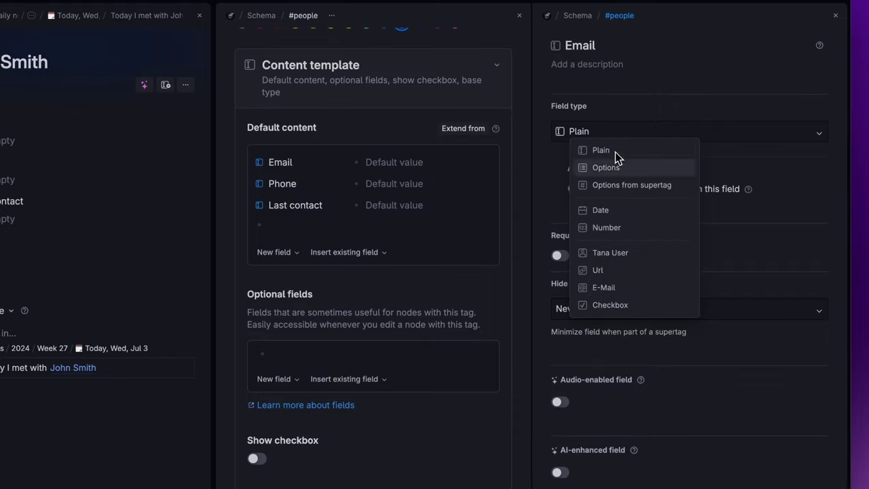
click(626, 292)
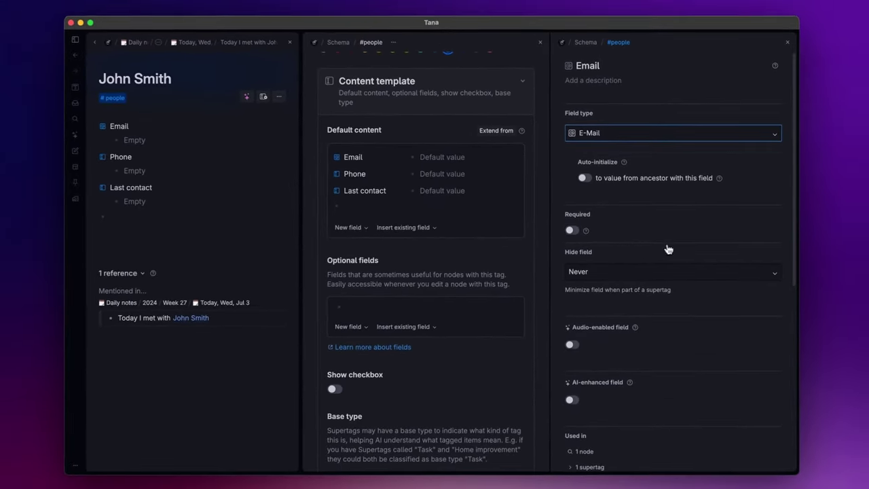
scroll(690, 276, down, 3)
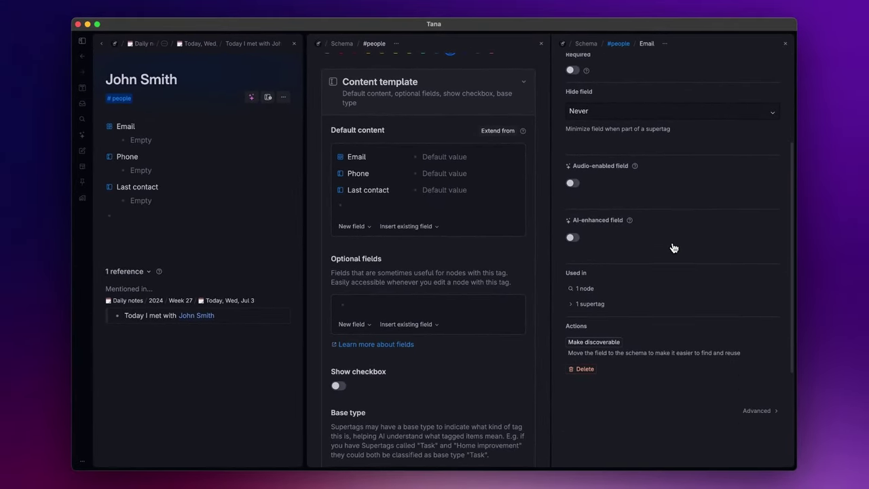
scroll(674, 246, up, 5)
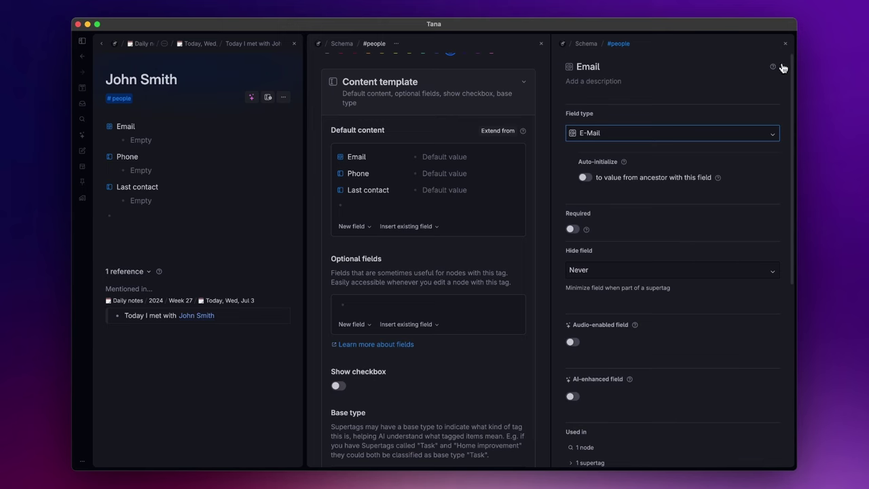
click(785, 44)
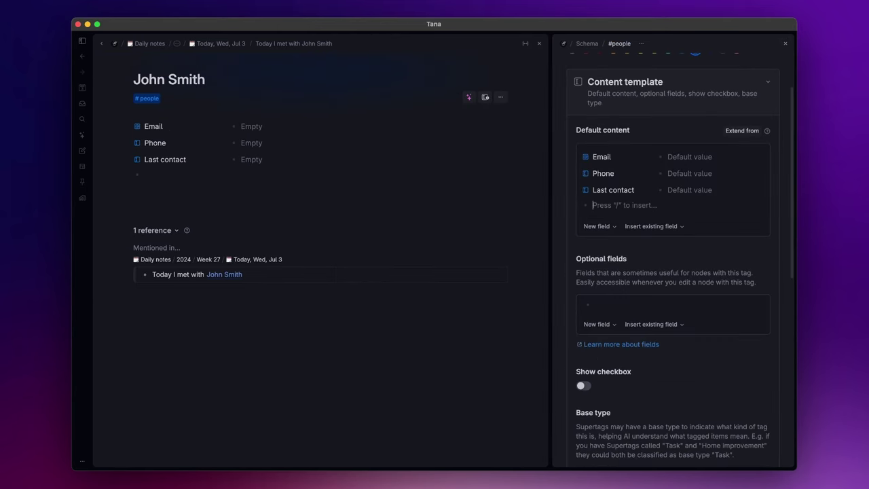
- Set the Last contact field's type to Date and close the field and #people configurations
click(585, 190)
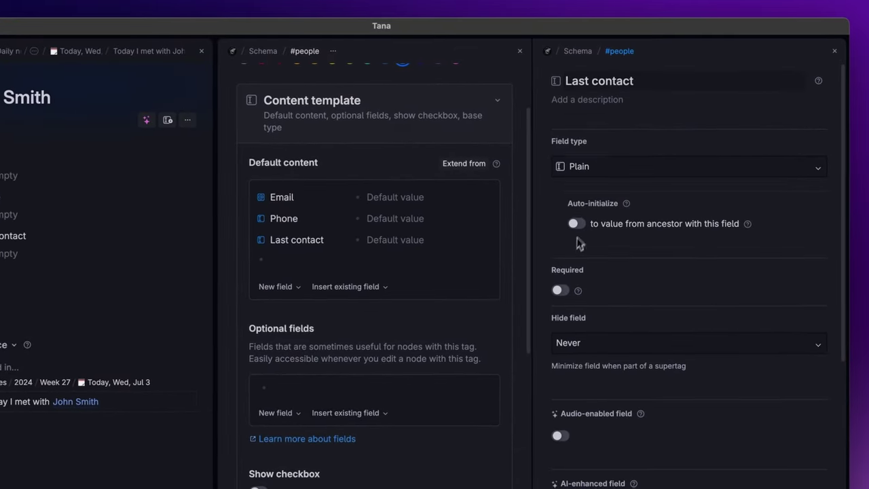
click(603, 169)
click(605, 245)
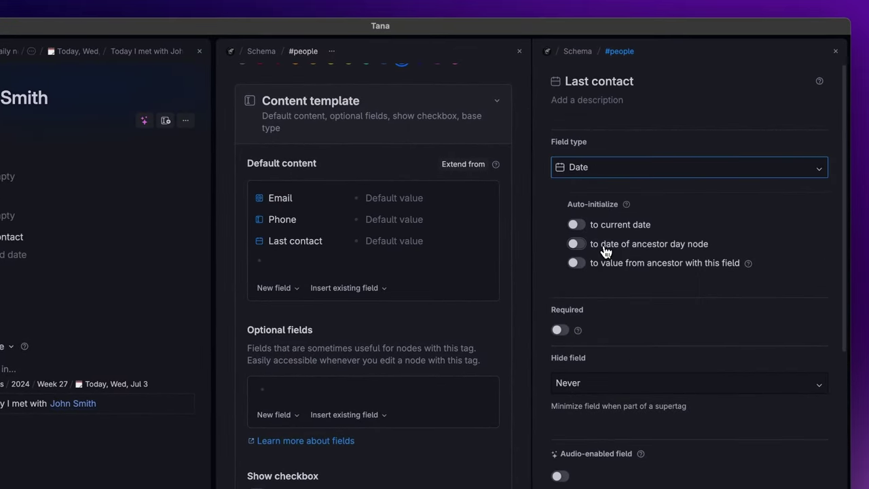
click(835, 51)
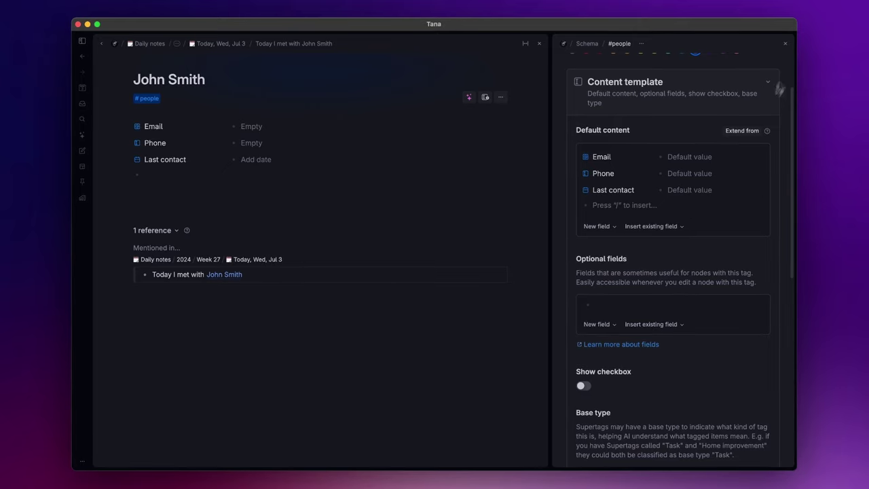
click(785, 44)
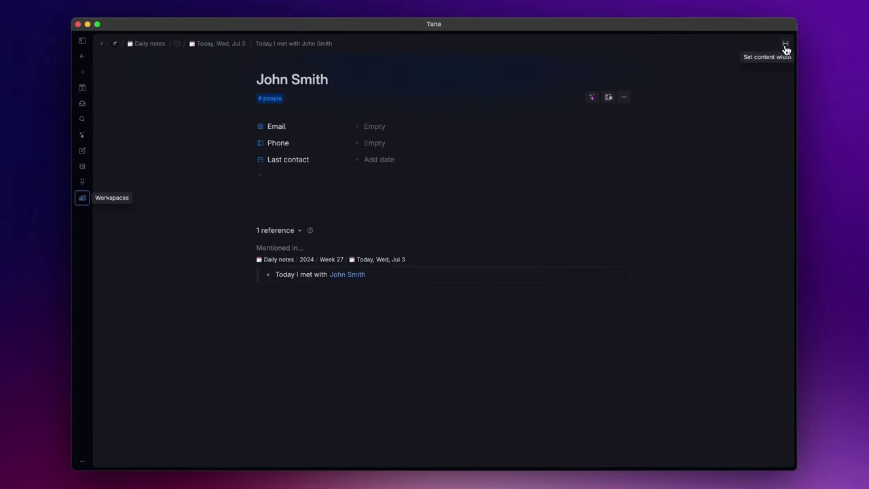
- On today's daily page, add a "Company X" node tagged with a new #companies supertag
key(super+[)
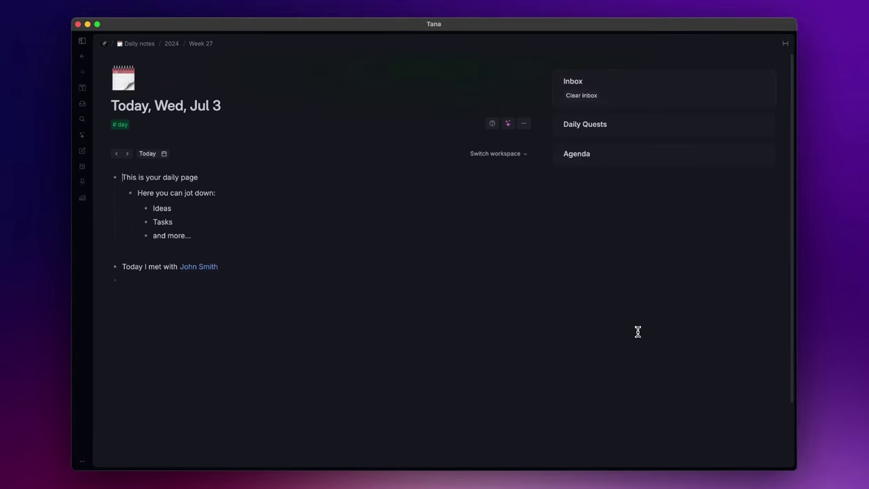
click(274, 320)
text(Company X #compan)
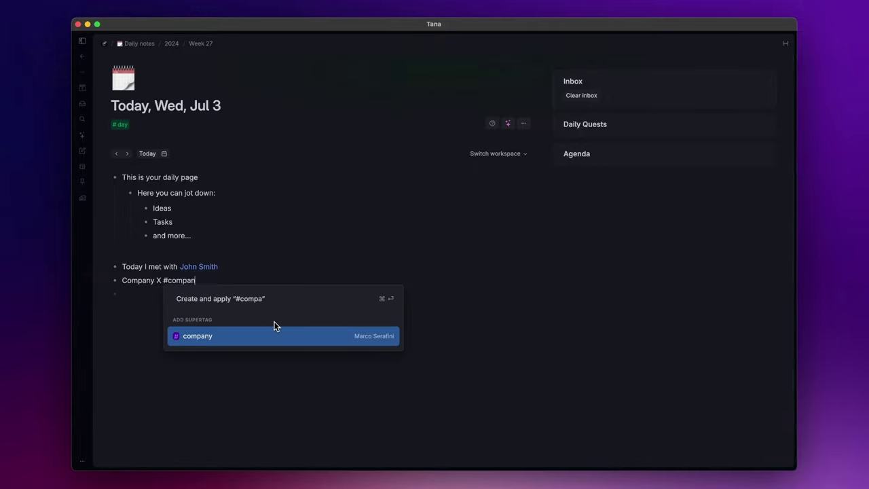
text(ies)
key(Return)
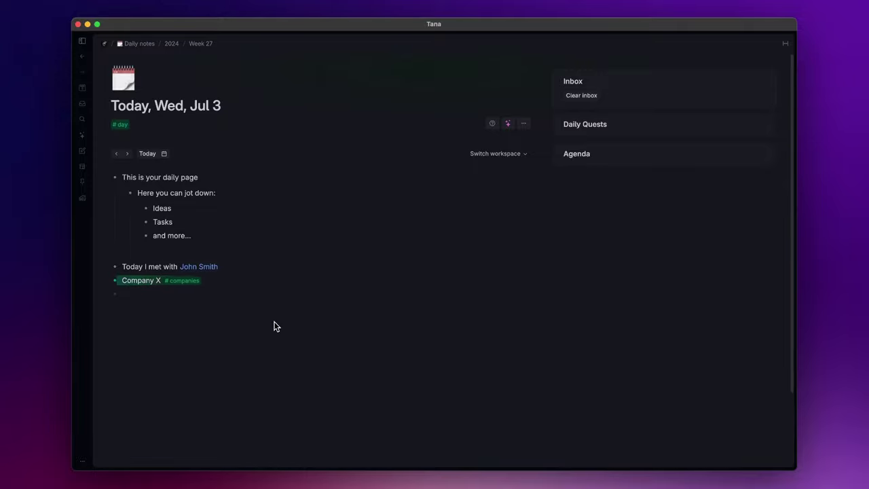
- From the linked person's page, reopen the #people configuration and add a Company field below Last contact in the default content
click(188, 292)
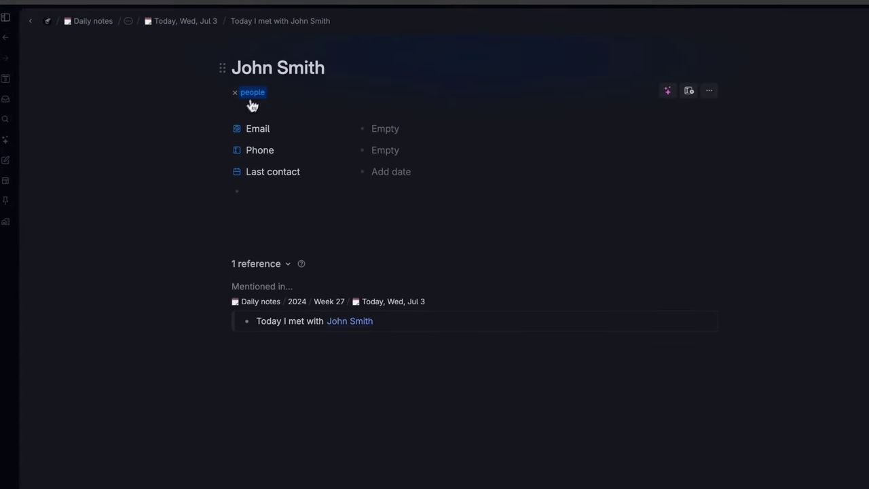
click(252, 93)
click(275, 109)
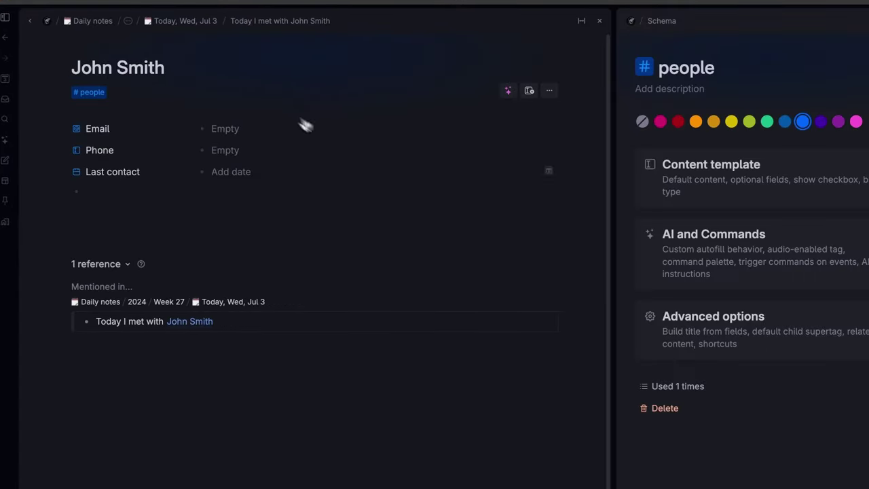
click(724, 175)
click(621, 297)
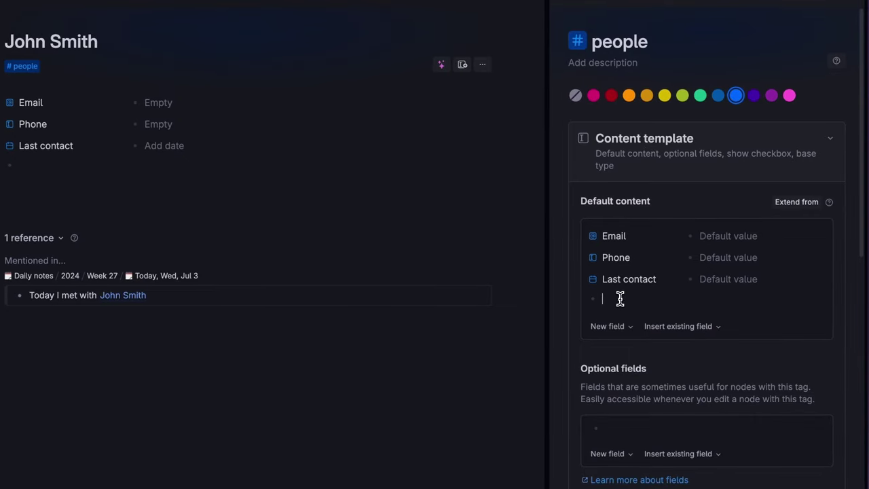
text(>Co)
text(mpany)
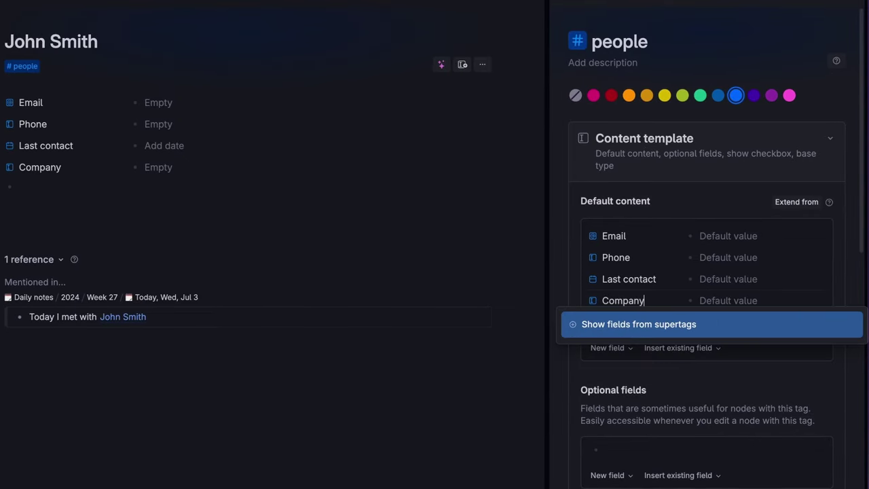
key(Escape)
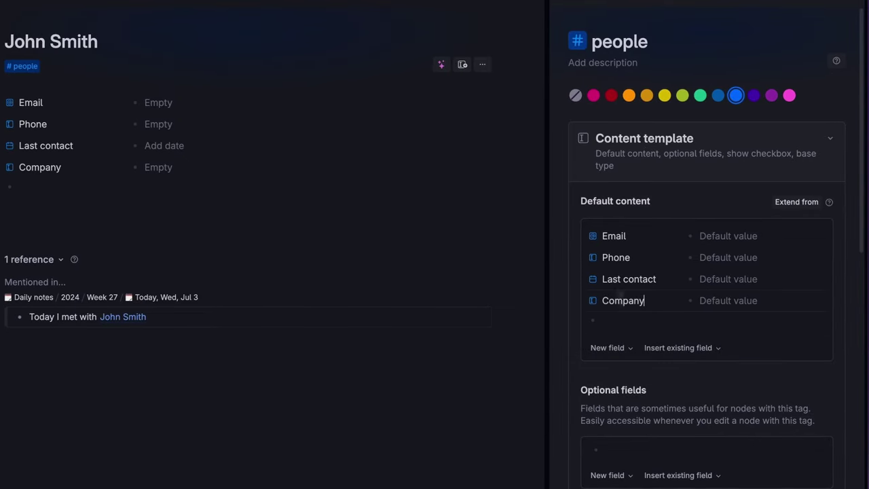
- Set the Company field's type to Options from supertag with companies as the source, and close the configurations
click(651, 330)
click(594, 301)
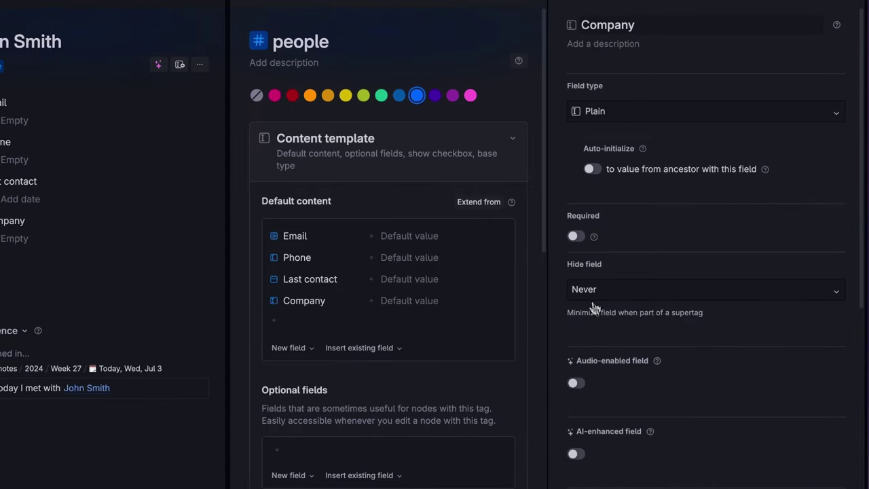
click(639, 137)
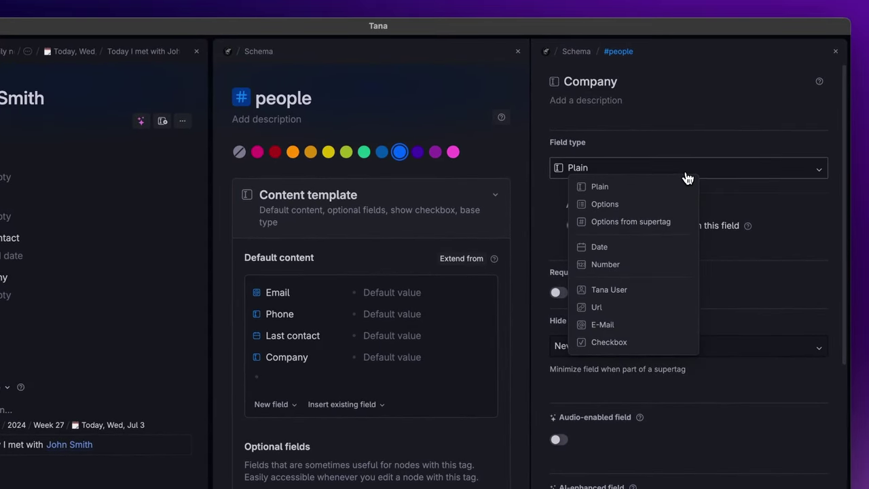
click(648, 222)
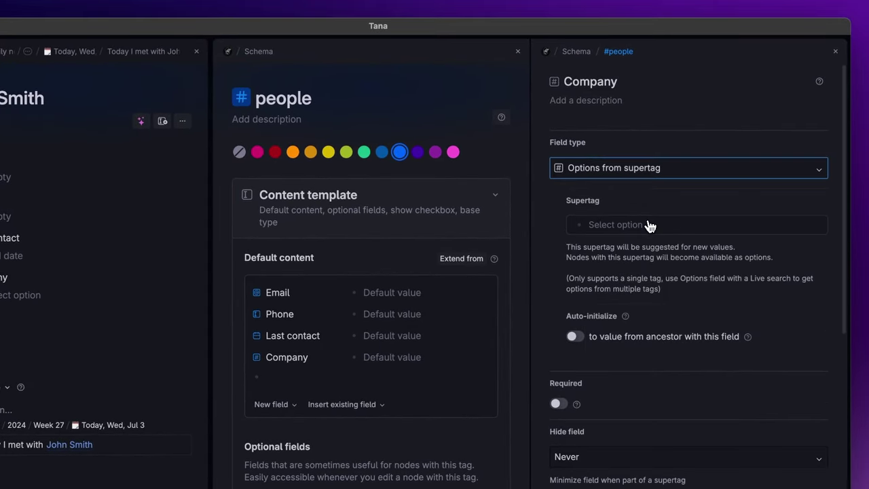
click(659, 225)
text(compan)
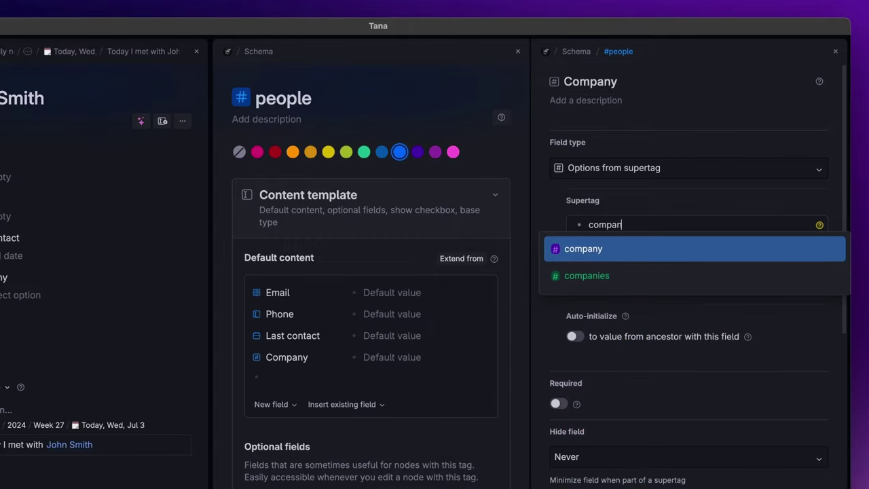
key(Down)
key(Return)
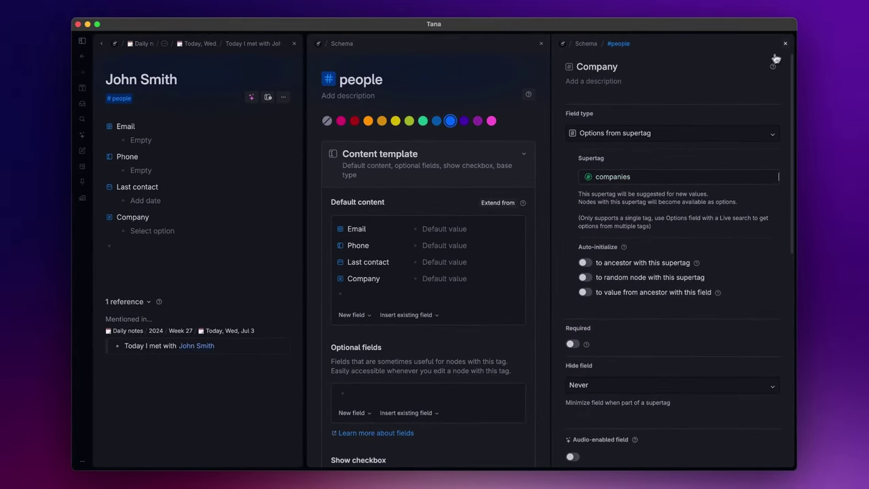
click(786, 44)
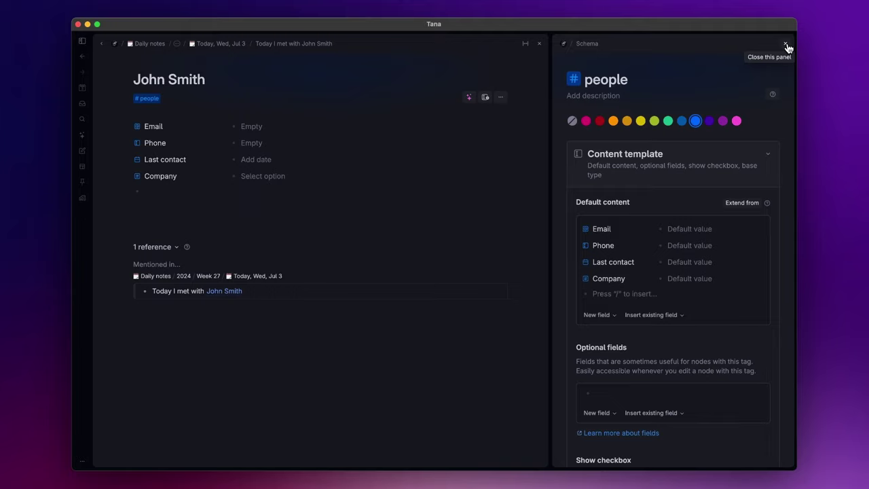
click(787, 45)
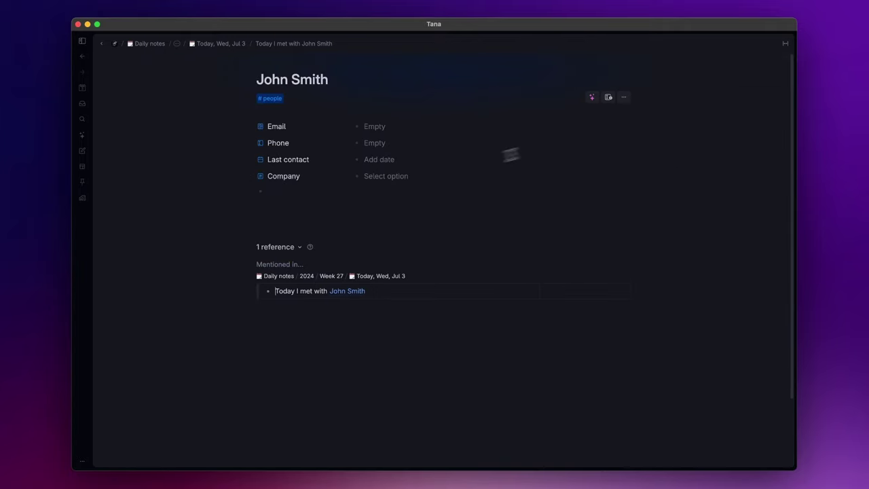
- Fill the person's Company field with the existing Company X option
click(394, 176)
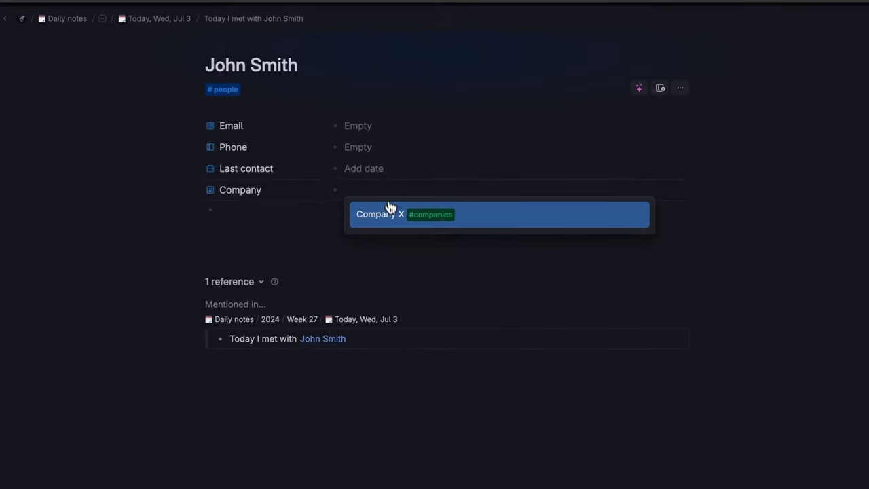
click(390, 216)
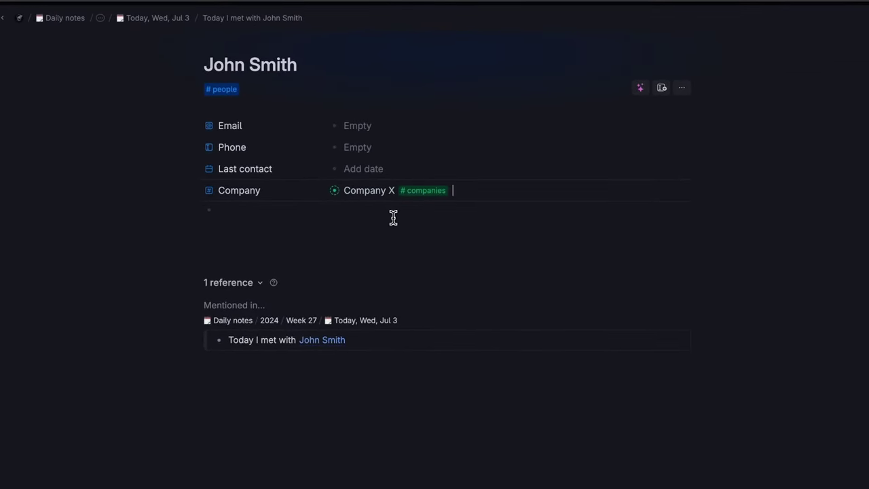
- Replace the person's Company value with a new entry "New company" tagged #companies
key(BackSpace)
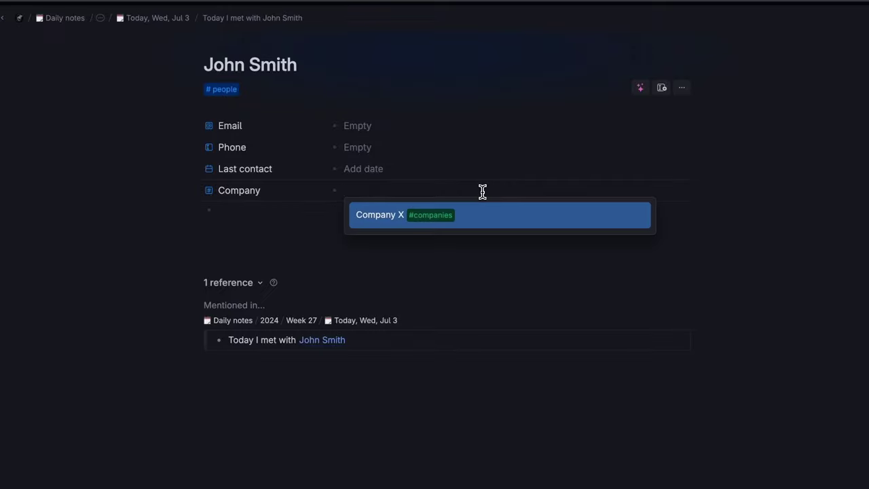
text(New company)
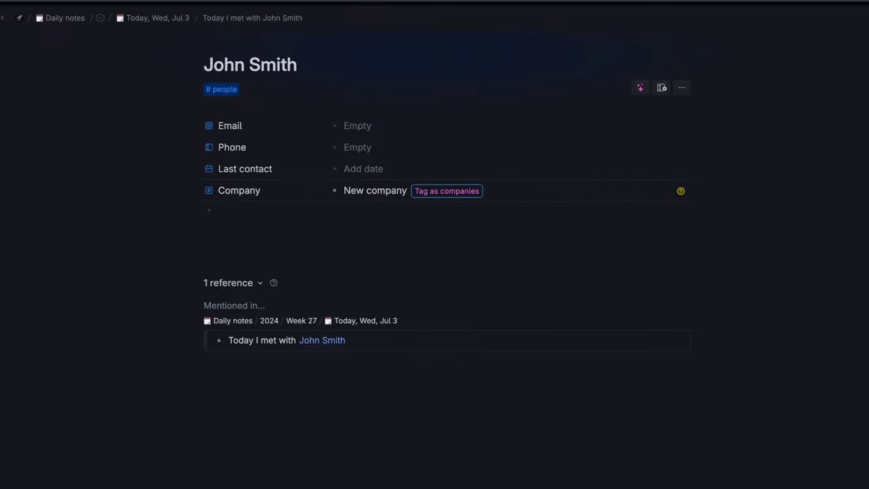
key(Return)
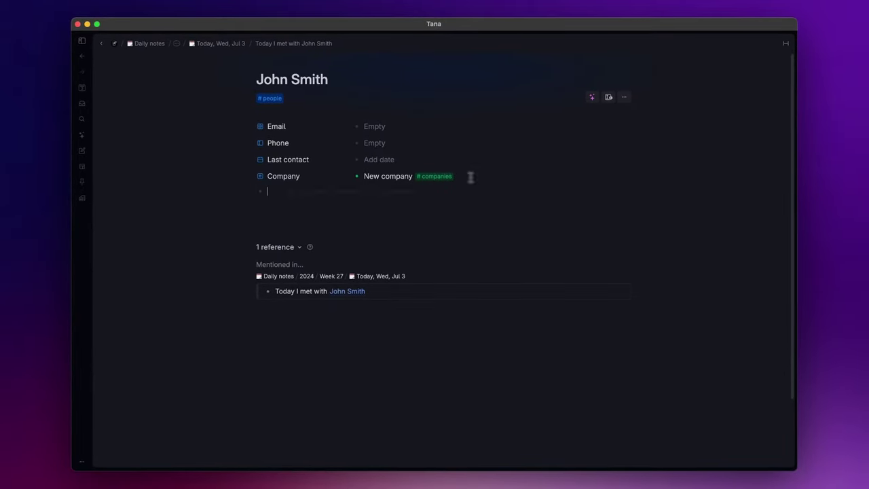
- View everything tagged #companies and return to today's daily page
click(445, 175)
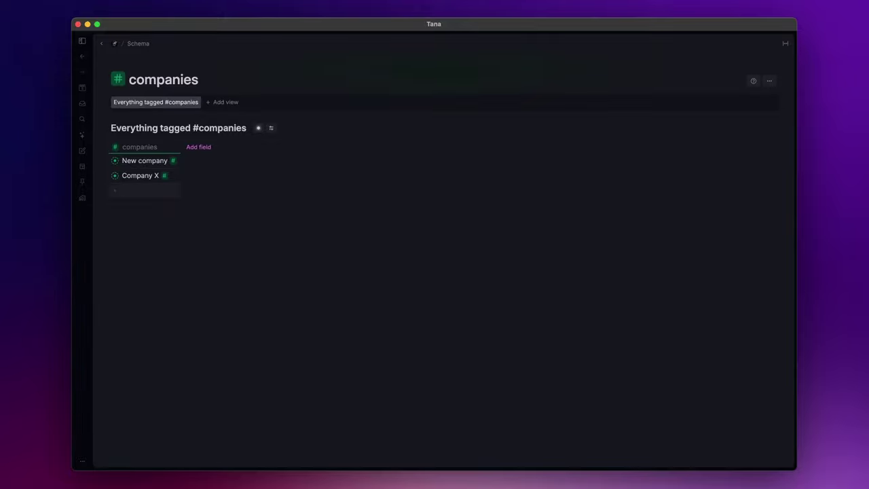
key(super+bracketleft)
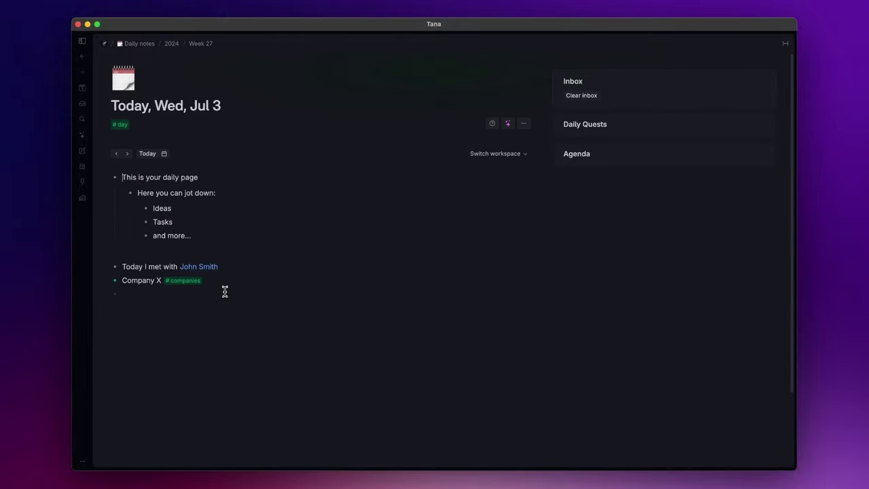
- Insert a search on today's daily page that finds nodes with tag #companies as list, below the Company X entry
click(178, 298)
key(Return)
scroll(448, 272, down, 2)
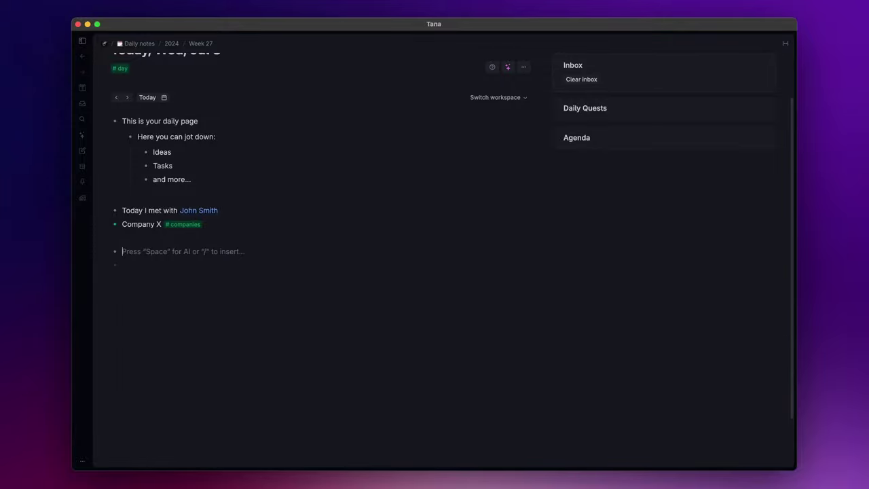
key(super+k)
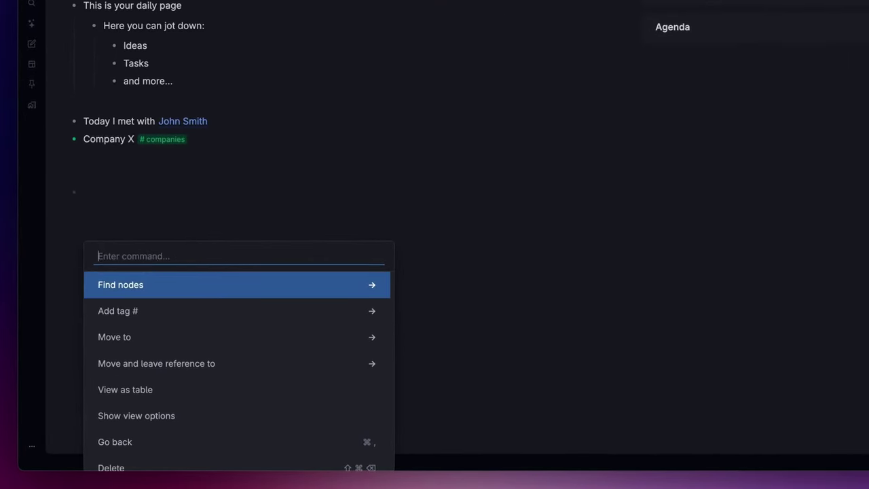
key(Return)
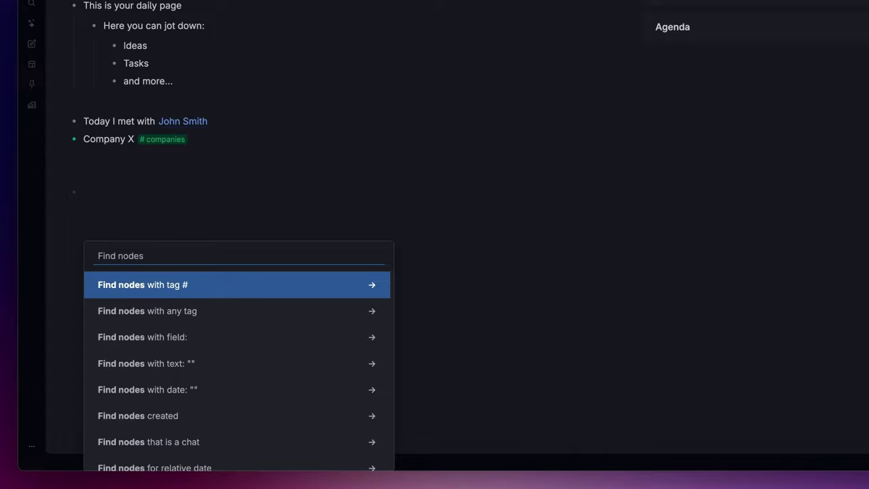
key(Return)
text(comp)
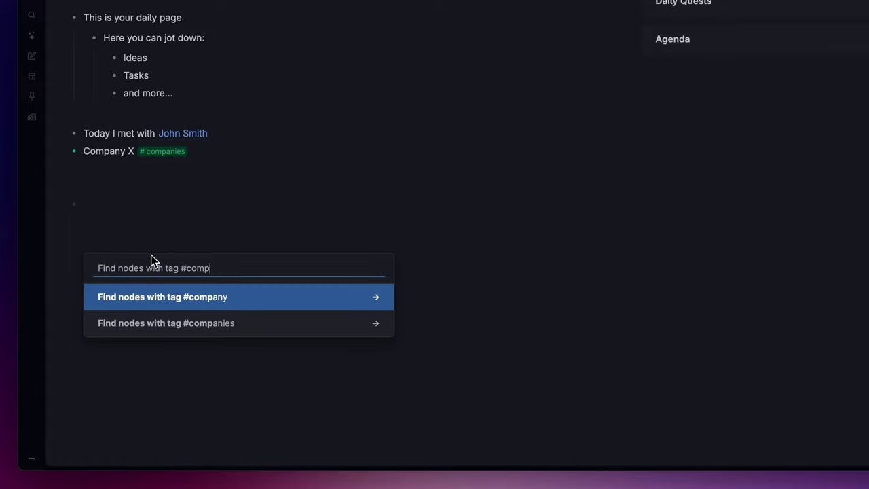
text(anies)
key(Return)
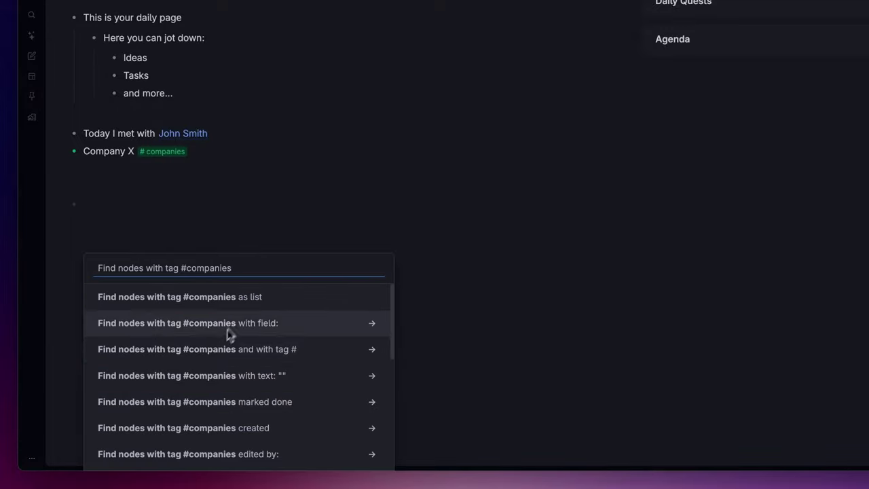
scroll(255, 301, down, 4)
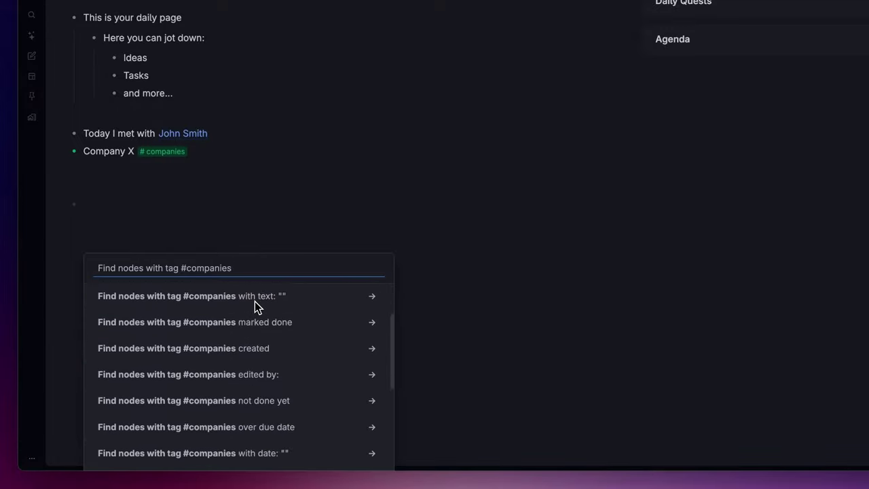
scroll(255, 301, up, 2)
scroll(254, 301, up, 2)
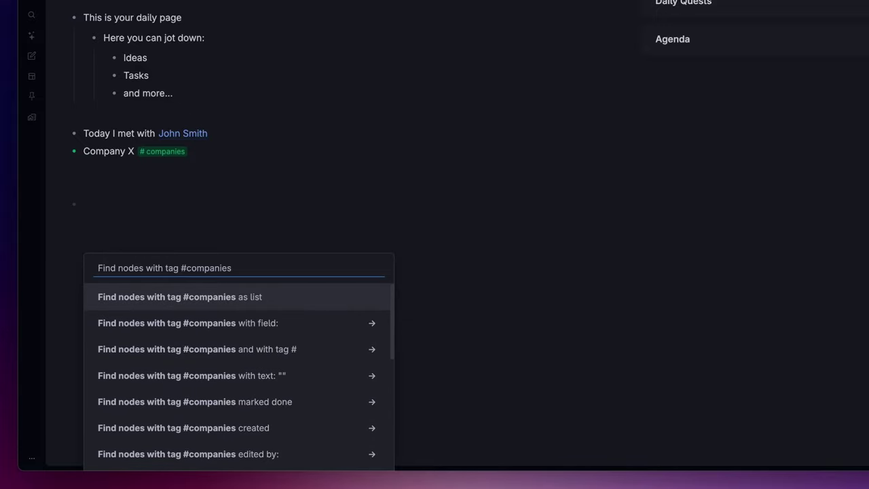
click(271, 300)
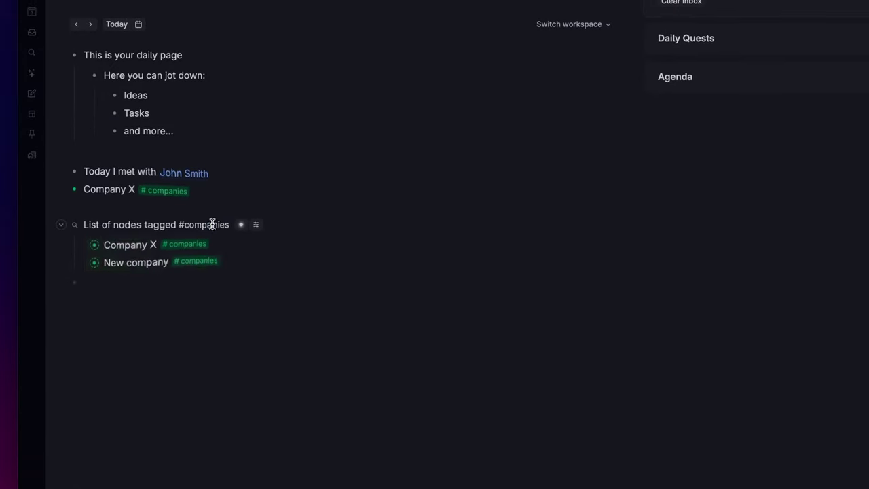
- Rename the #companies search node as "Companies" and expand its results
triple_click(213, 225)
text(Companies)
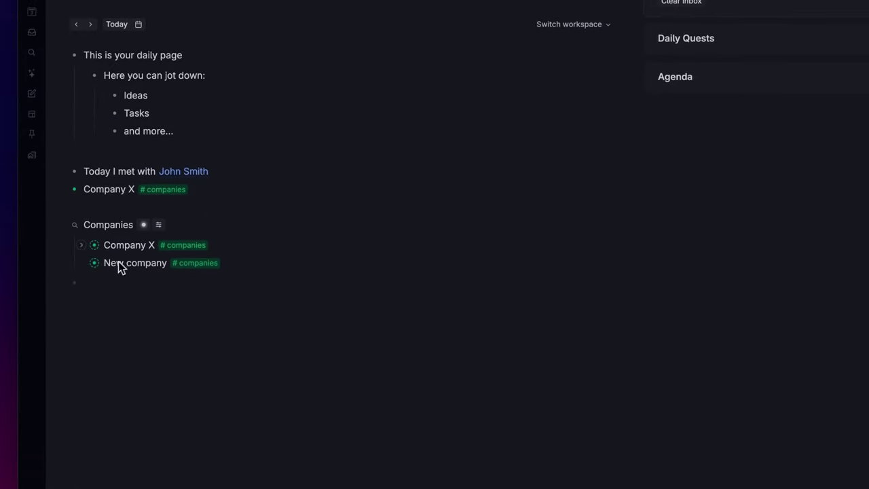
click(95, 245)
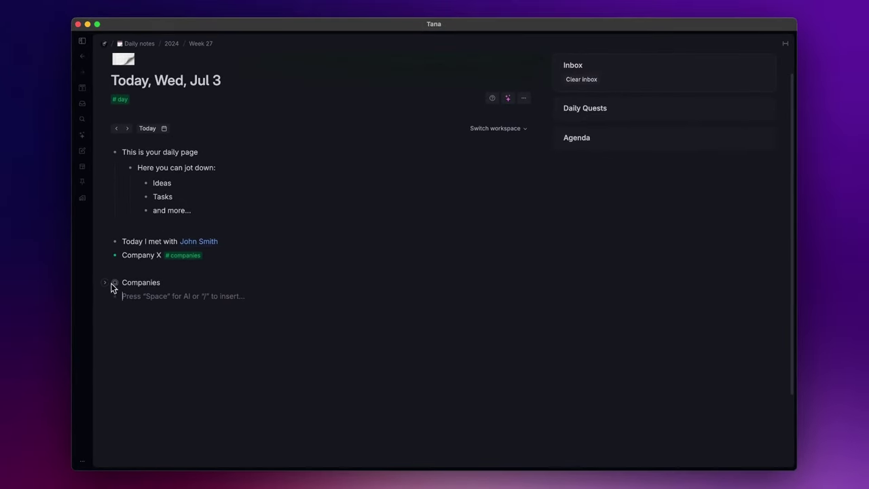
click(100, 278)
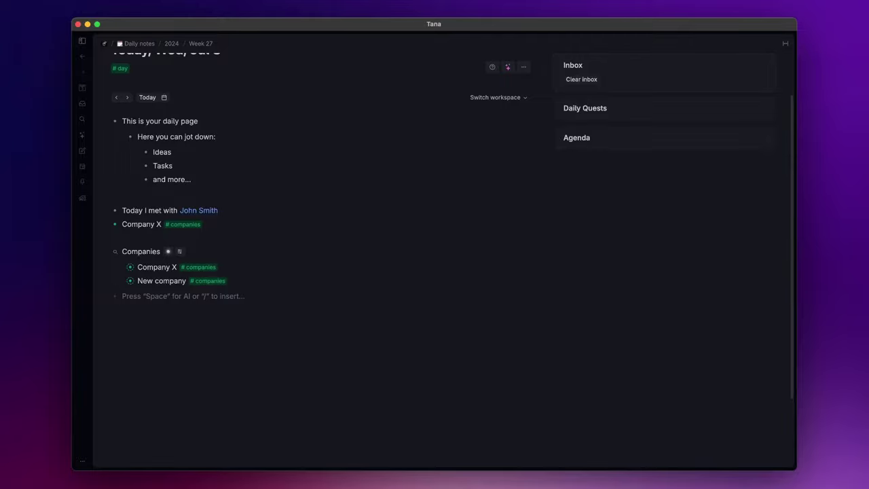
- Create a second search node below Companies and set its query to the companies supertag
text(?)
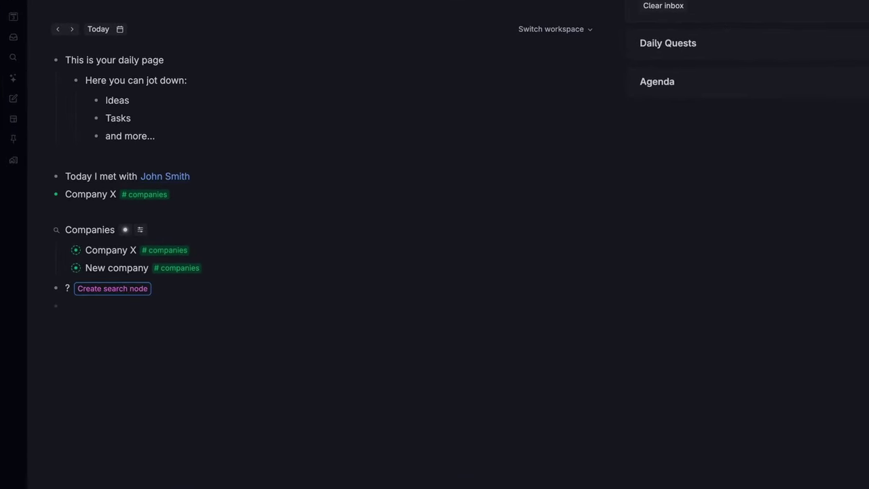
key(Return)
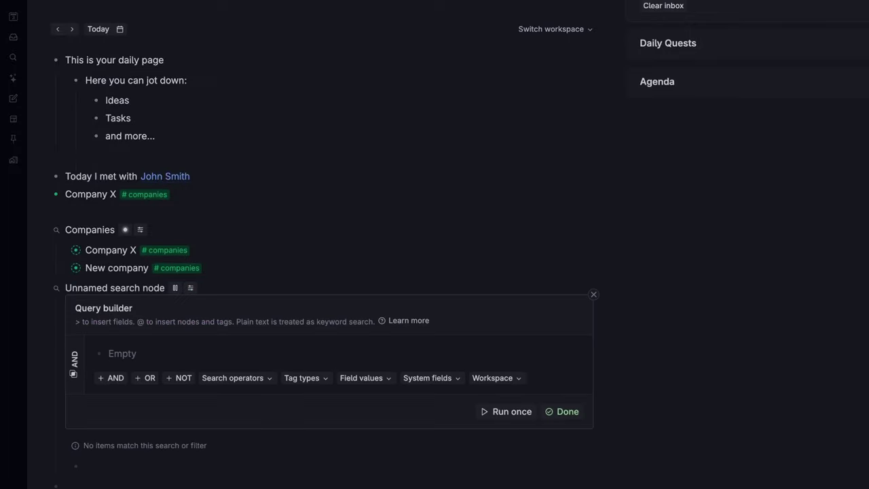
scroll(273, 212, down, 3)
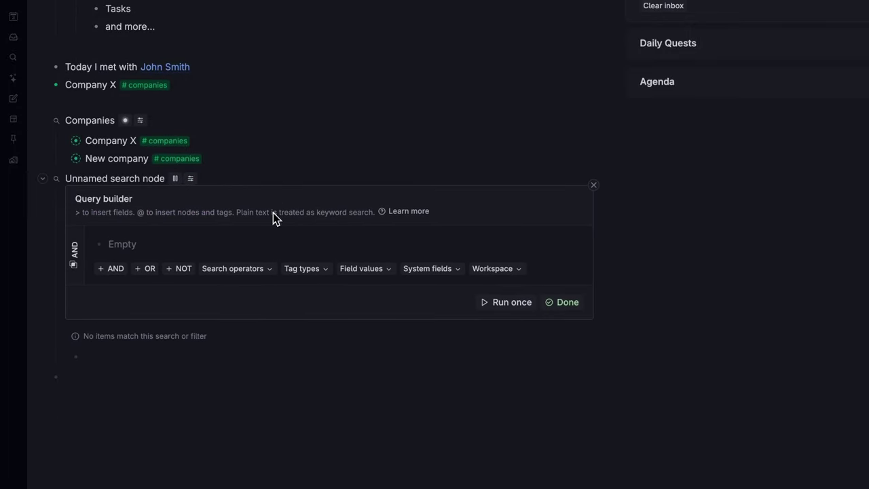
click(200, 240)
text(#compani)
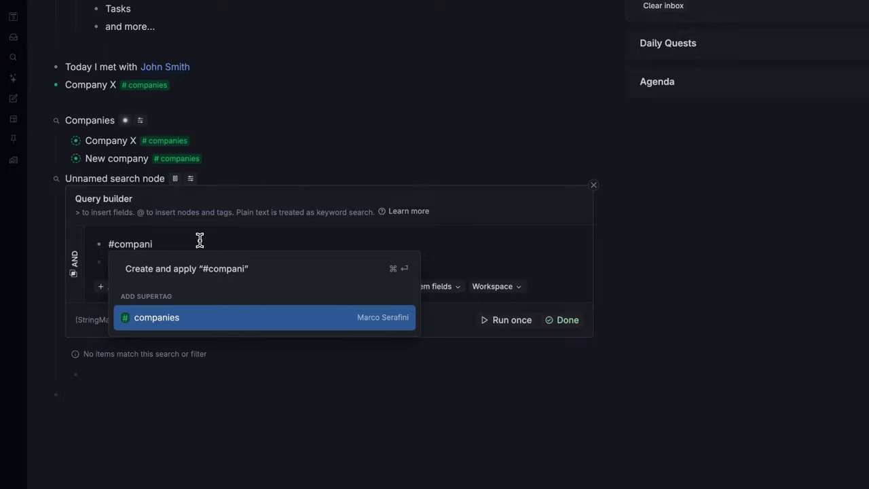
key(Return)
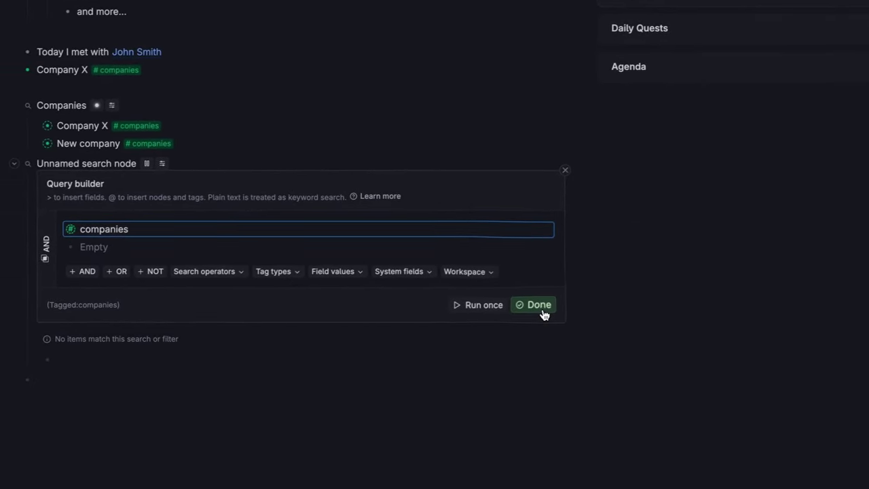
click(539, 305)
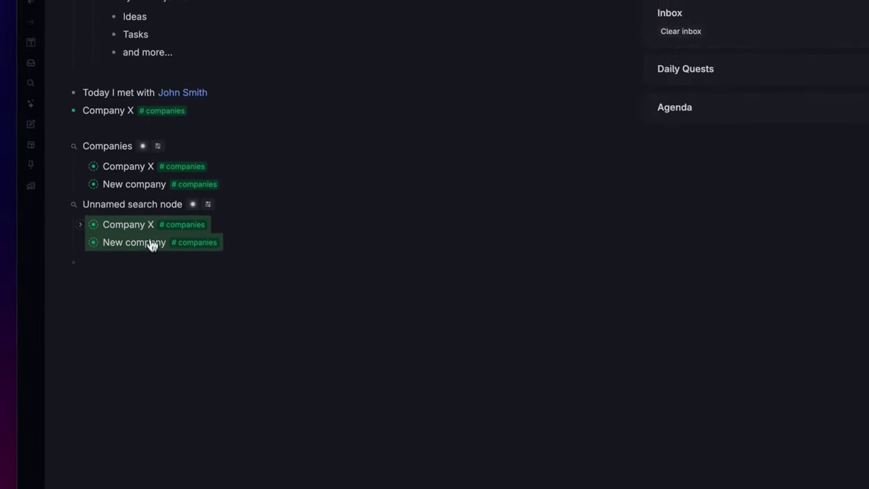
- Rename the unnamed search node as "? Search Node"
triple_click(147, 205)
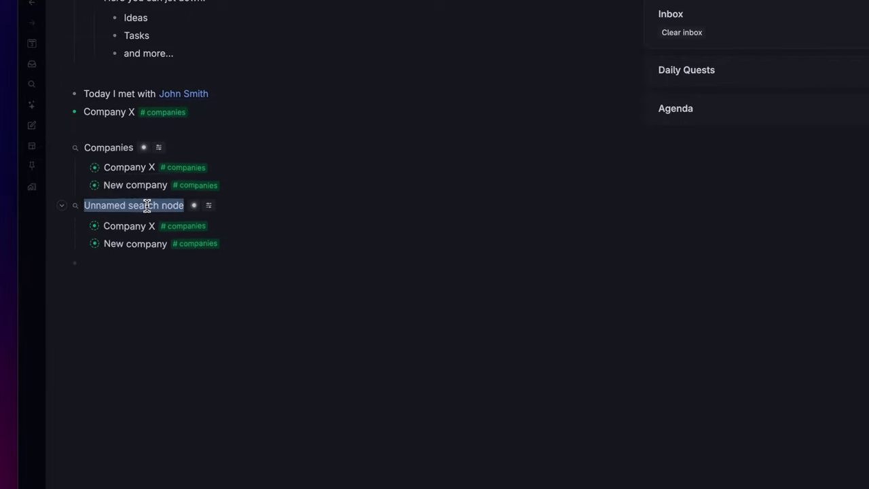
text(? Sea)
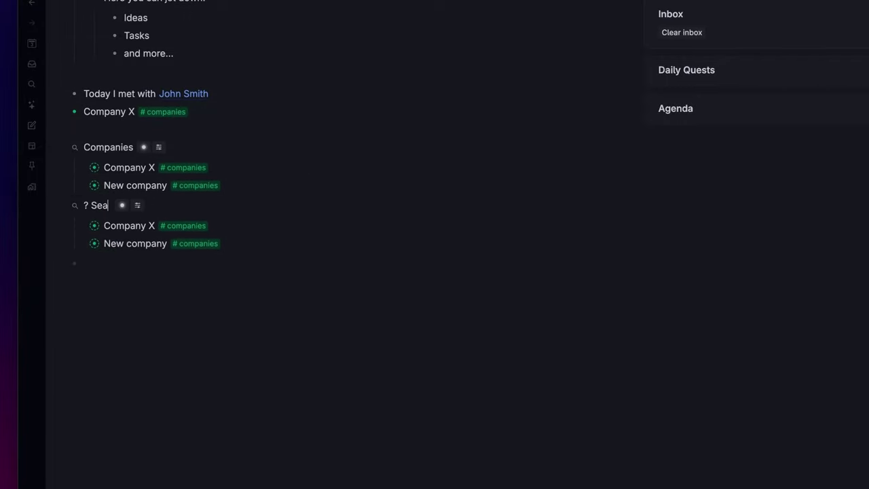
text(rch Node)
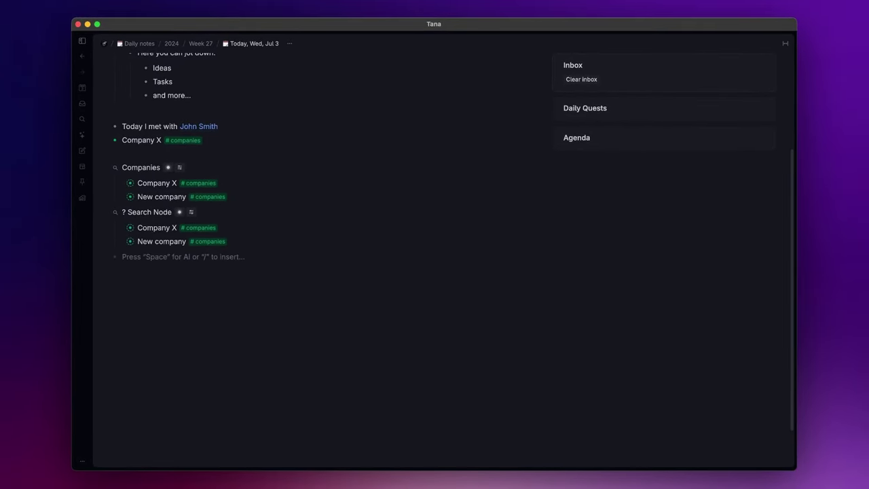
scroll(435, 244, up, 5)
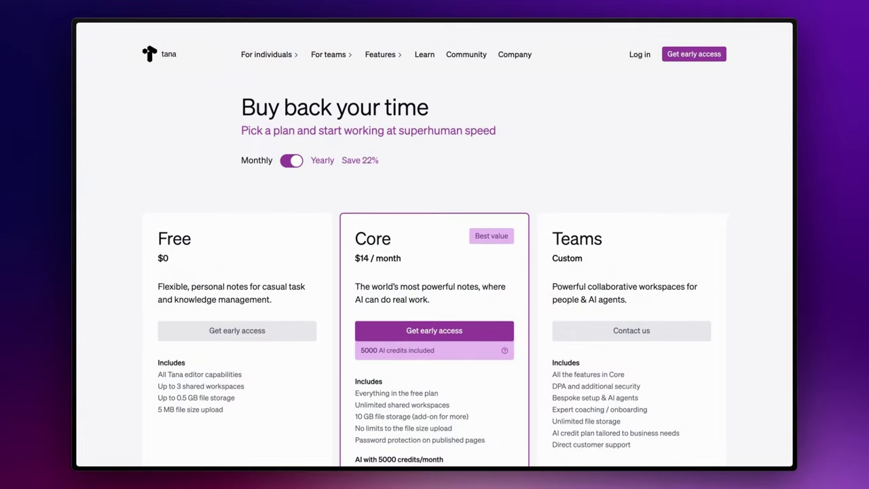
- Examine the features included in the Tana pricing plans, and open the meeting note on the Thu, Jun 27 page
scroll(434, 271, down, 5)
scroll(434, 271, down, 1)
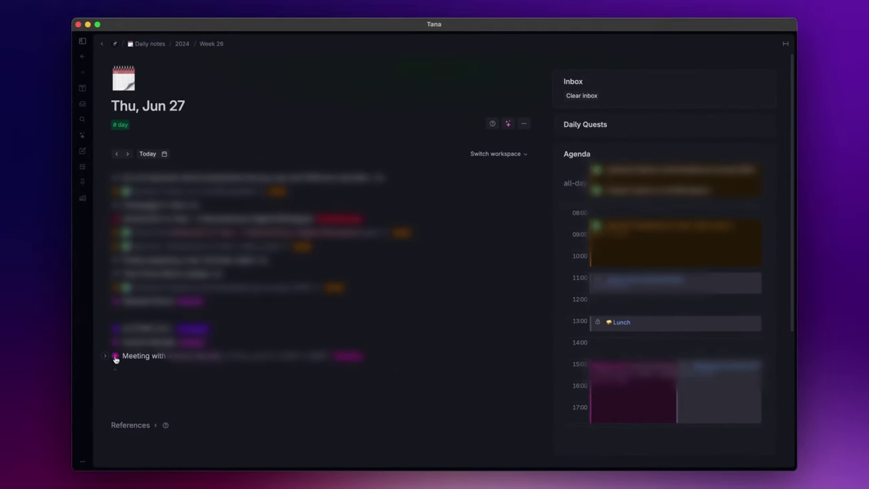
click(115, 356)
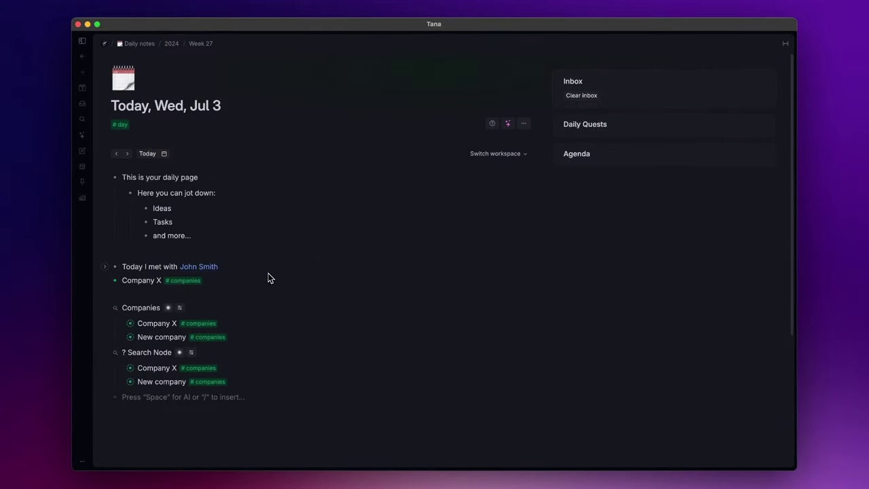
- Open a new AI chat and return to today's daily page
click(82, 138)
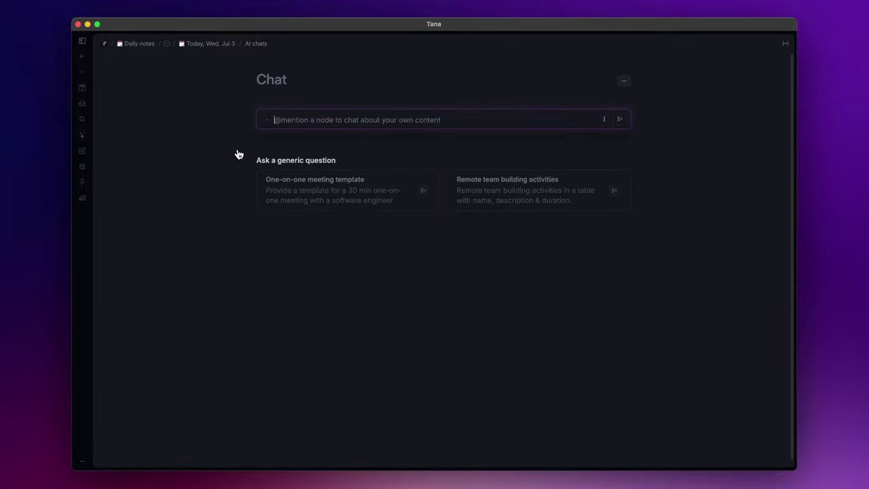
key(super+bracketleft)
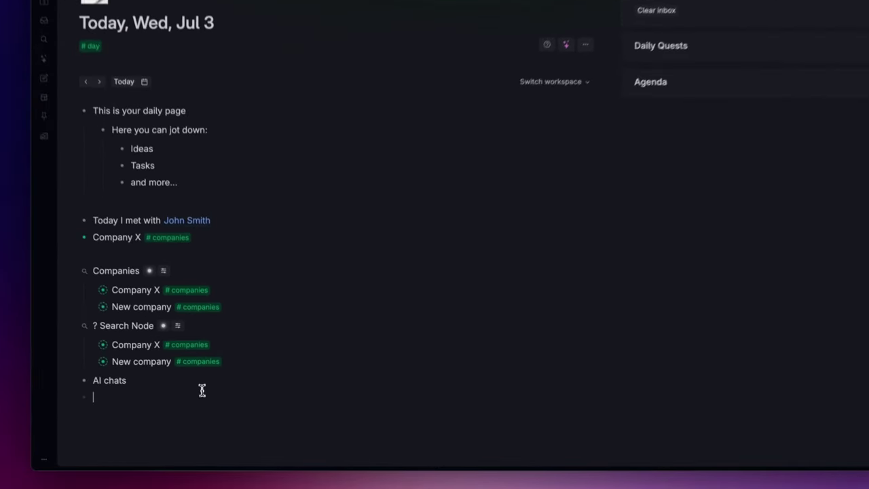
- Write "The meaning of life is" in a new node below AI chats, have AI complete the text, and start a new line
click(198, 389)
text(The meaning o)
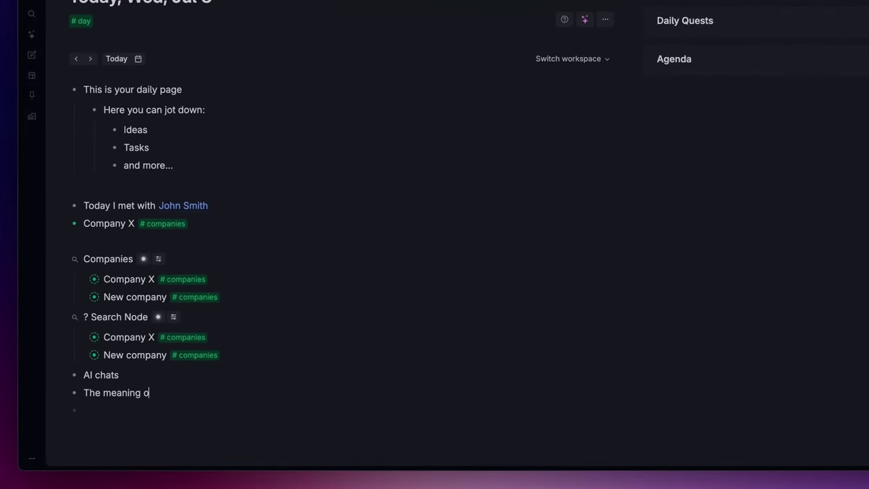
text(f life is)
key(super+j)
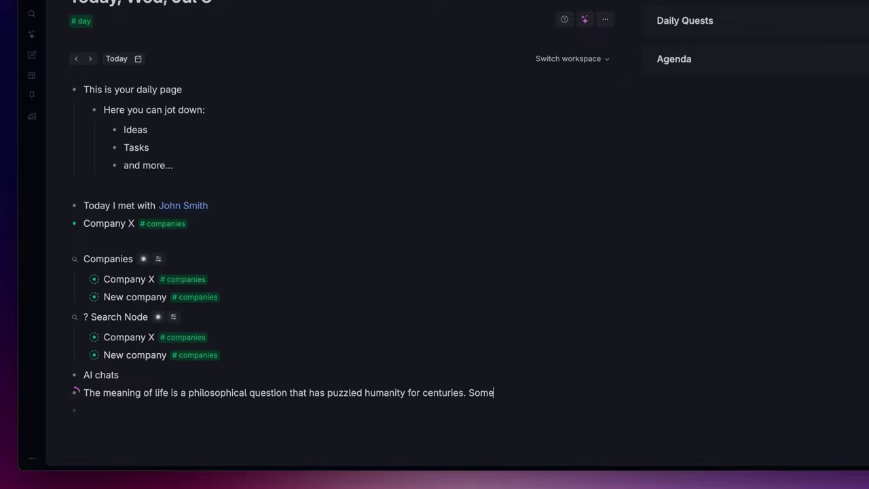
scroll(177, 448, down, 5)
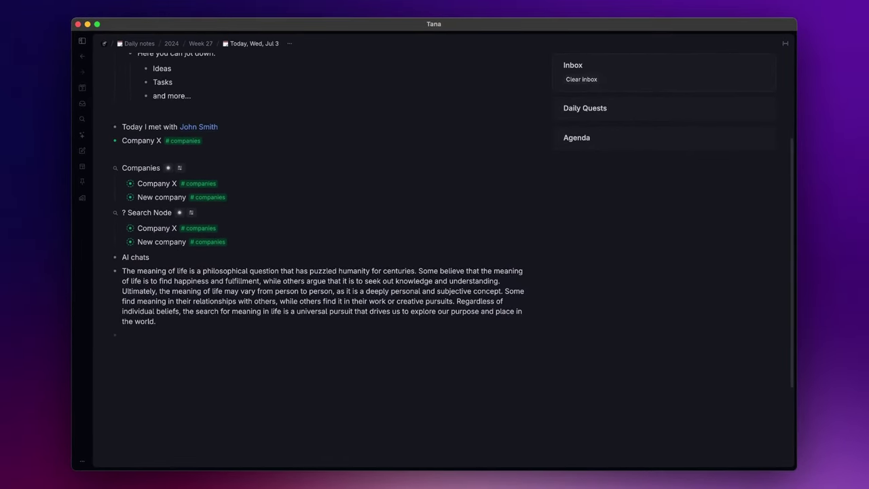
key(Return)
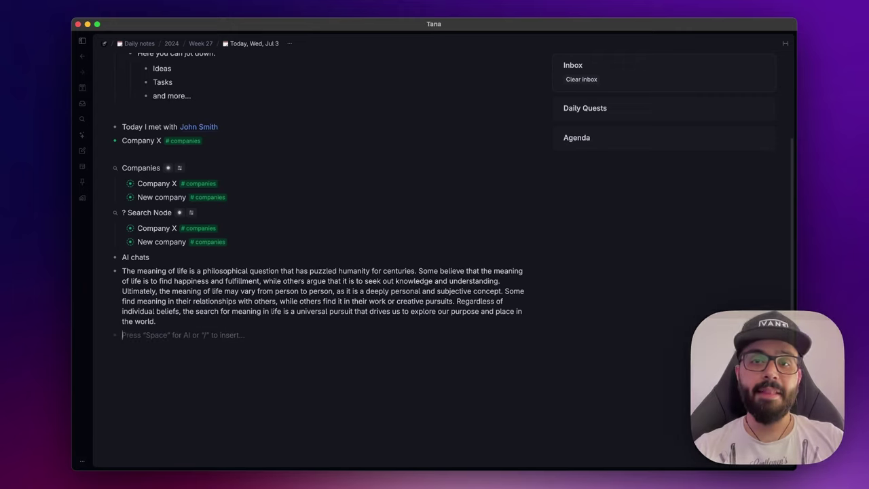